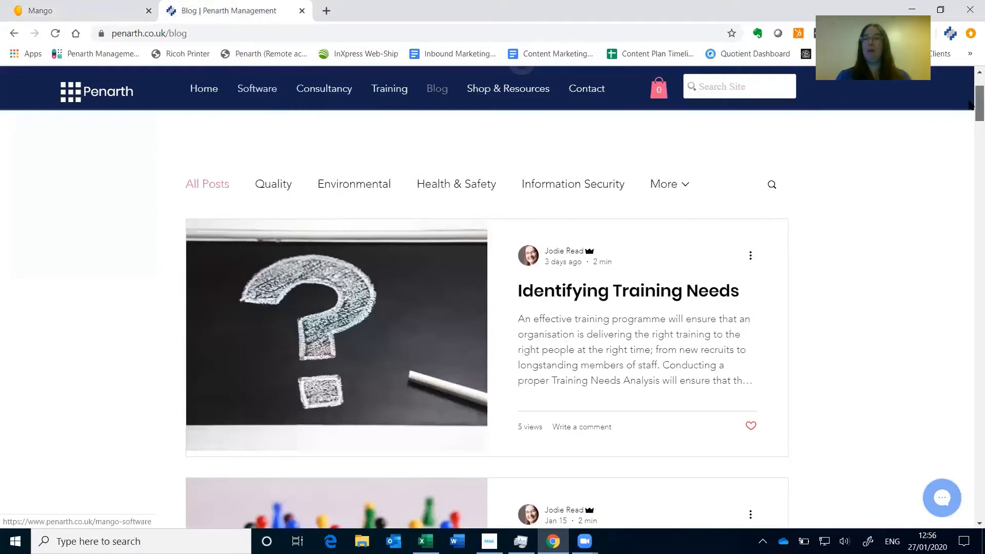
# Look through the recent training posts on the Penarth blog and glance at the Mango dashboard before returning to the blog.
pyautogui.scroll(-6, 970, 110)
pyautogui.scroll(-2, 969, 134)
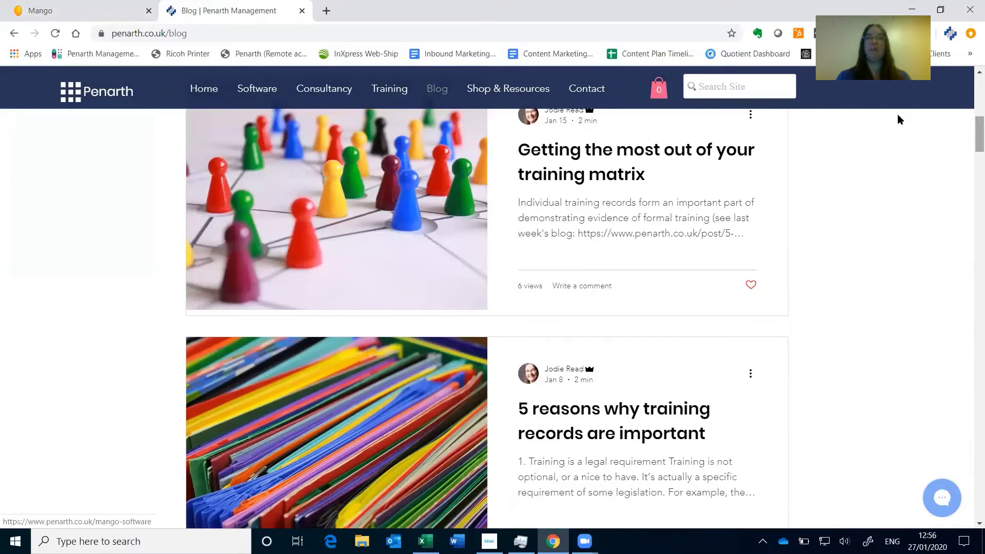
pyautogui.click(90, 12)
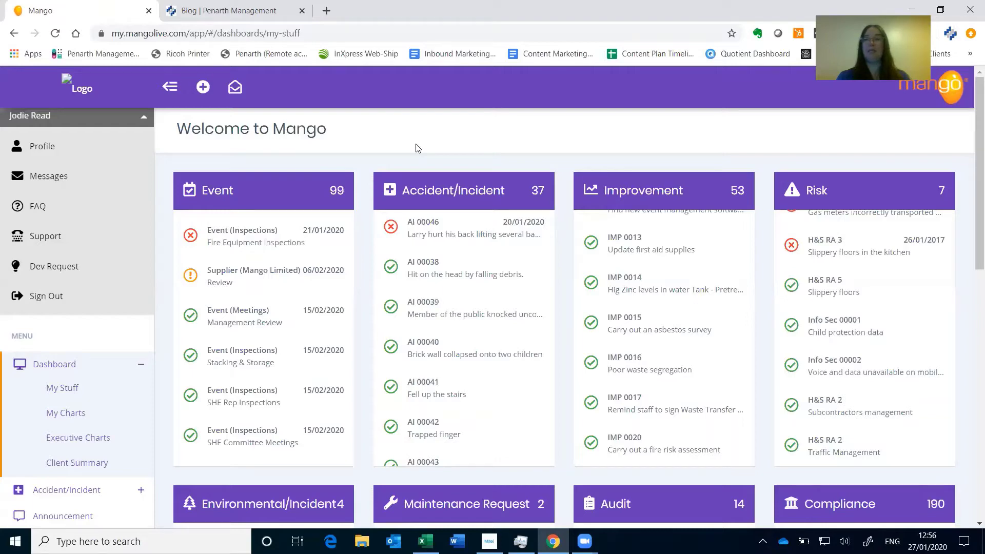
pyautogui.hotkey('ctrl', 'Tab')
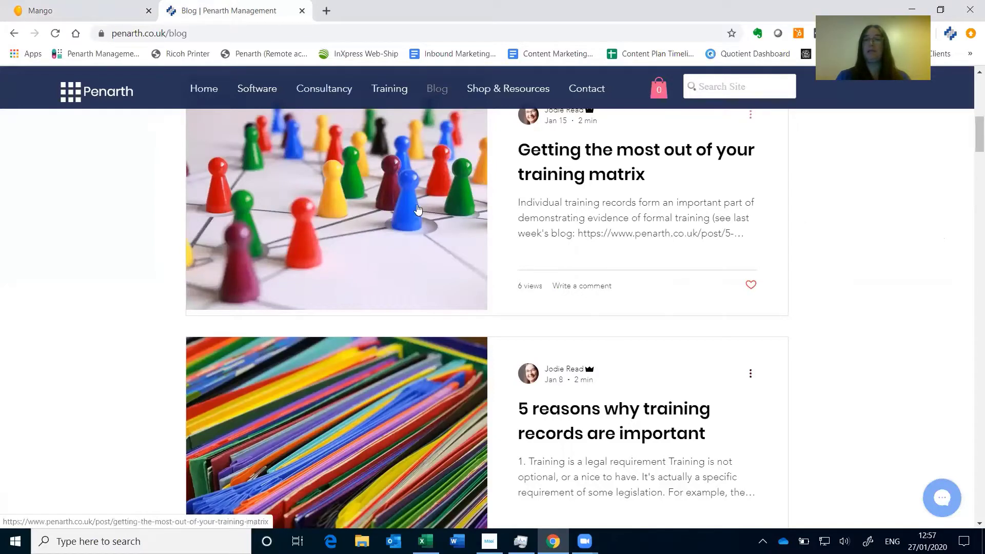
# Open the "Identifying Training Needs" blog post and read down to the free Training Toolkit section.
pyautogui.moveTo(969, 125); pyautogui.dragTo(971, 106)
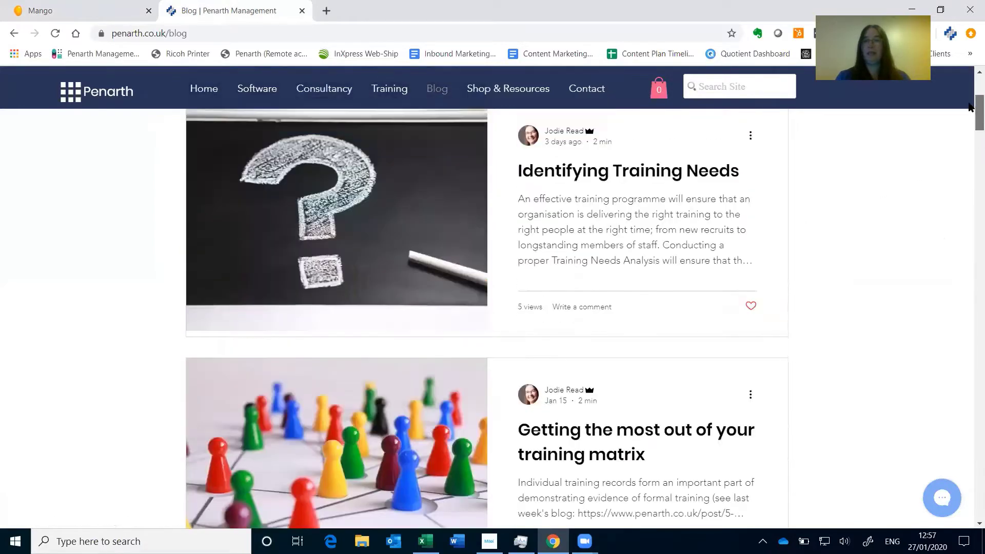
pyautogui.click(374, 263)
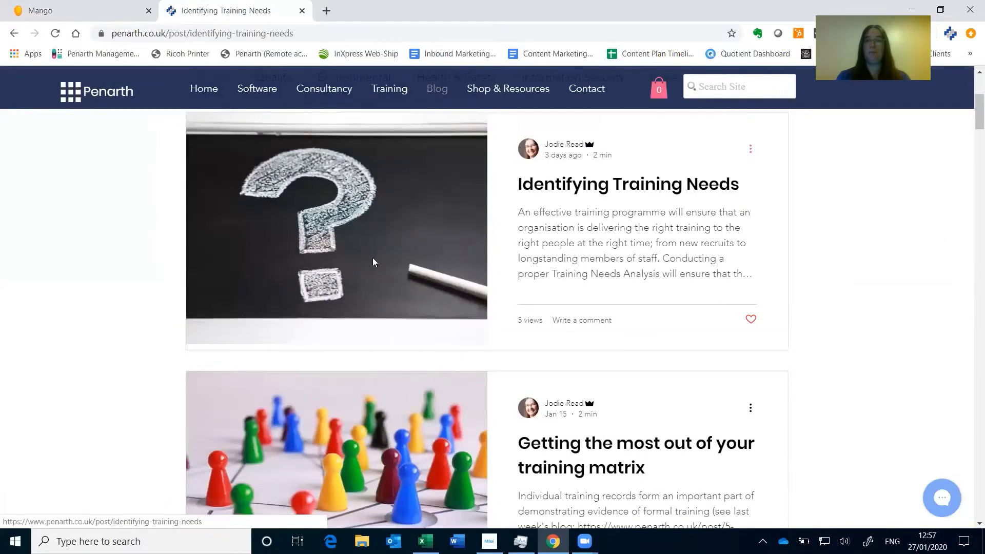
pyautogui.moveTo(970, 130); pyautogui.dragTo(971, 387)
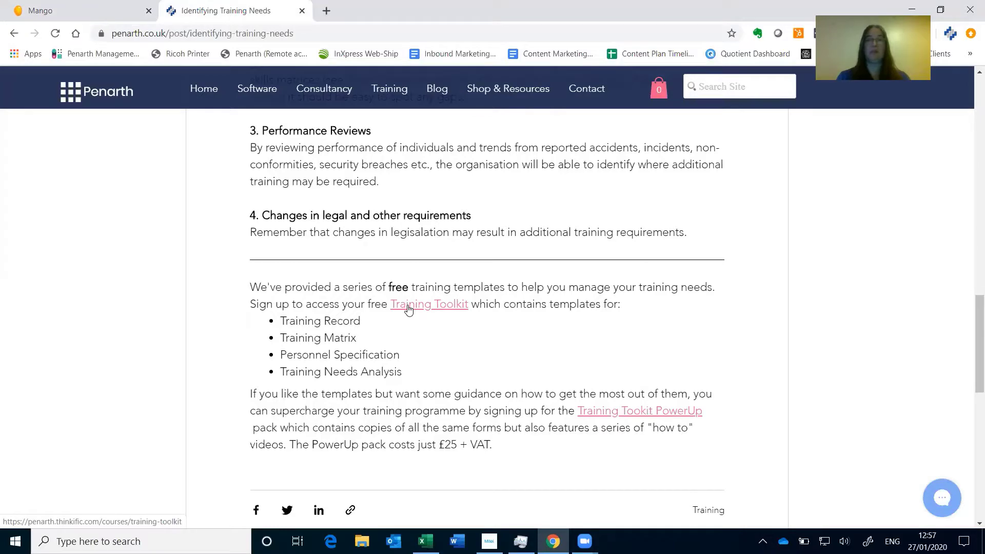
# Switch to Mango, search the Human Resources employee list by the fire scene investigator's first name, and open that employee's record.
pyautogui.click(88, 9)
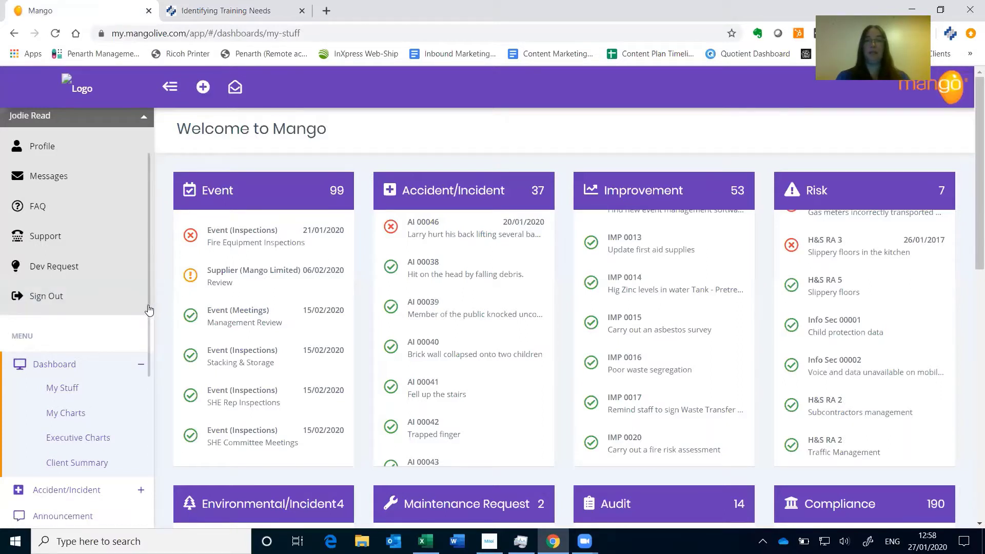
pyautogui.scroll(-8, 149, 310)
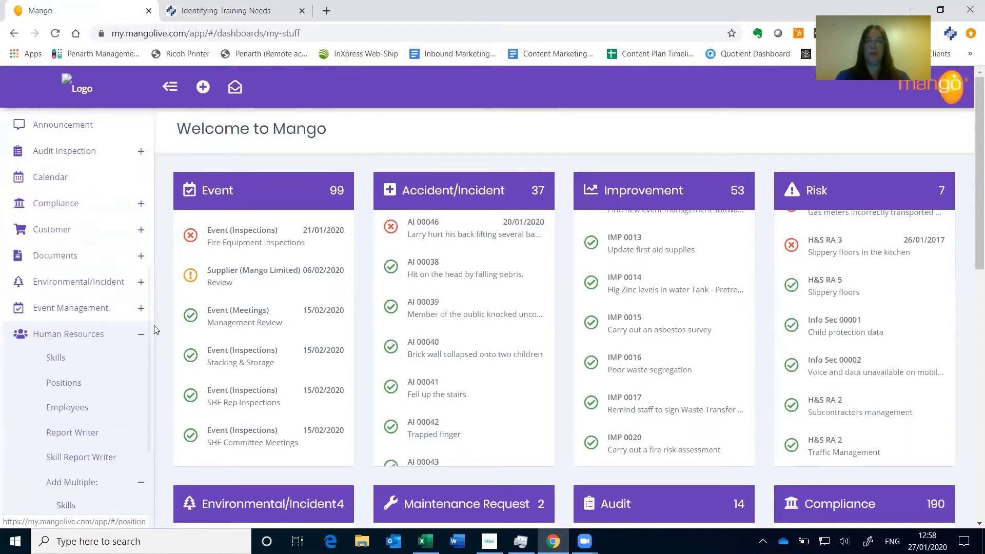
pyautogui.moveTo(148, 329); pyautogui.dragTo(149, 384)
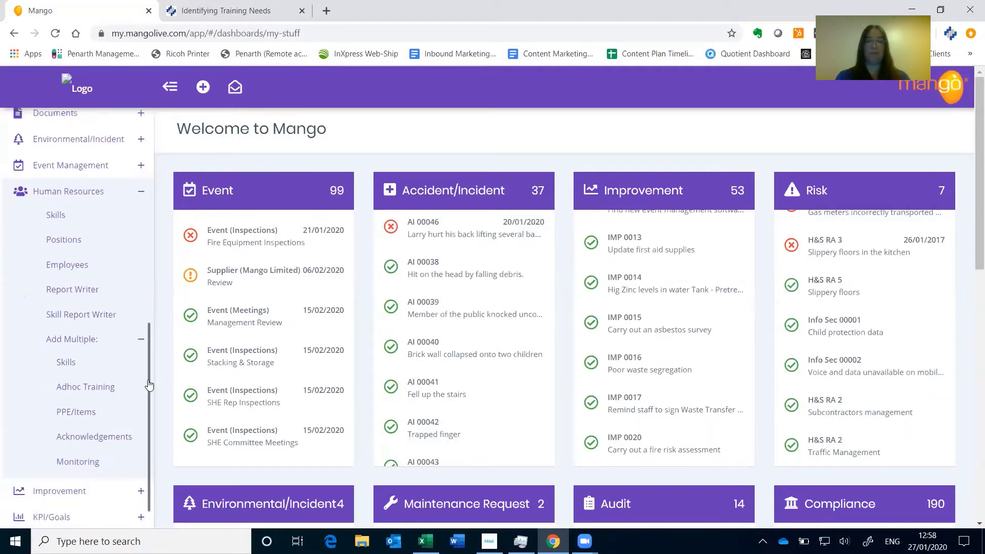
pyautogui.click(81, 266)
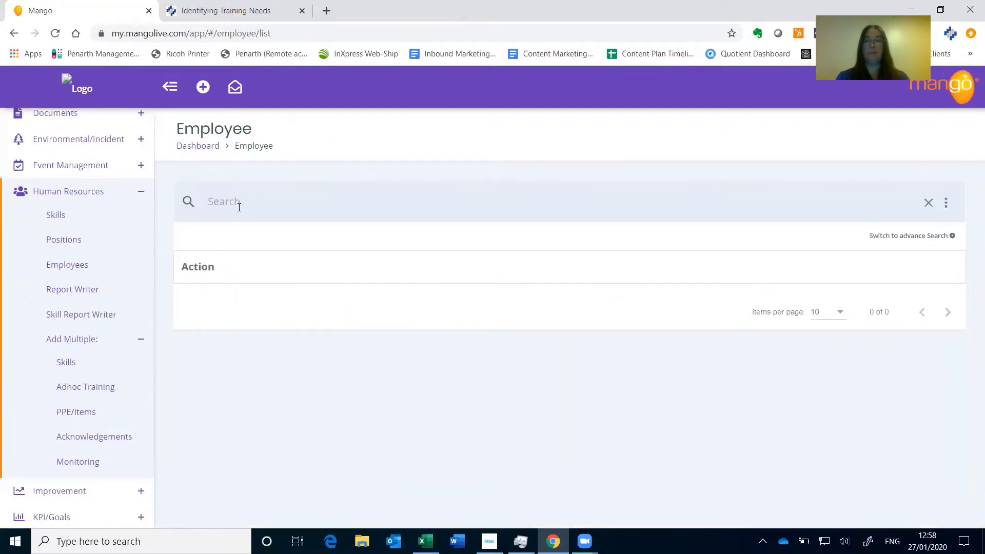
pyautogui.click(238, 201)
pyautogui.write('charlie')
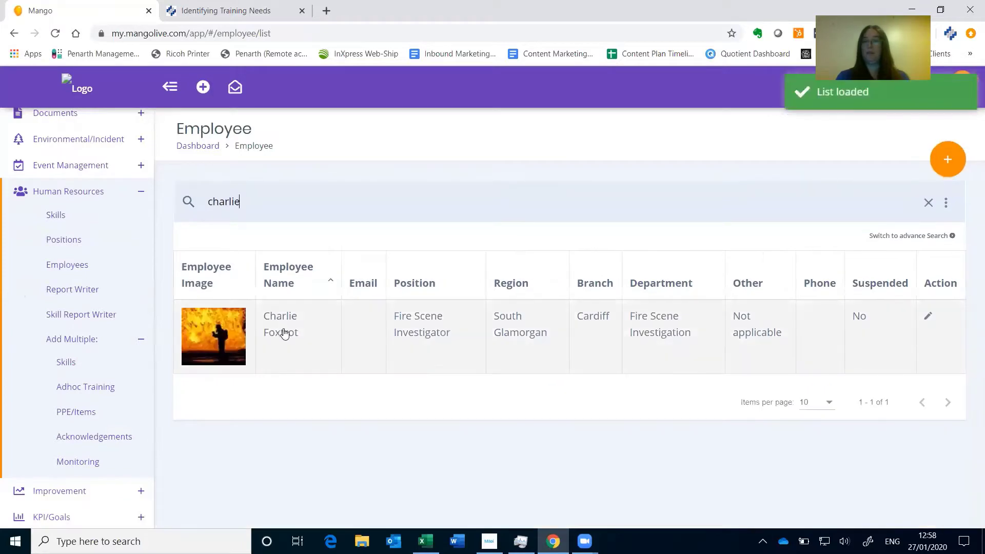
pyautogui.click(285, 334)
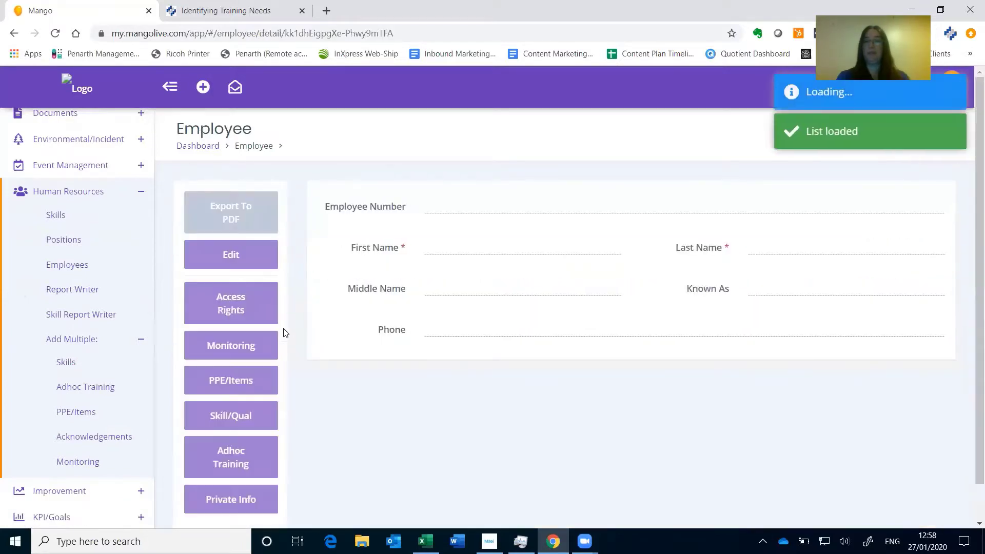
# Review the employee's personal and position details in the record.
pyautogui.scroll(-2, 965, 231)
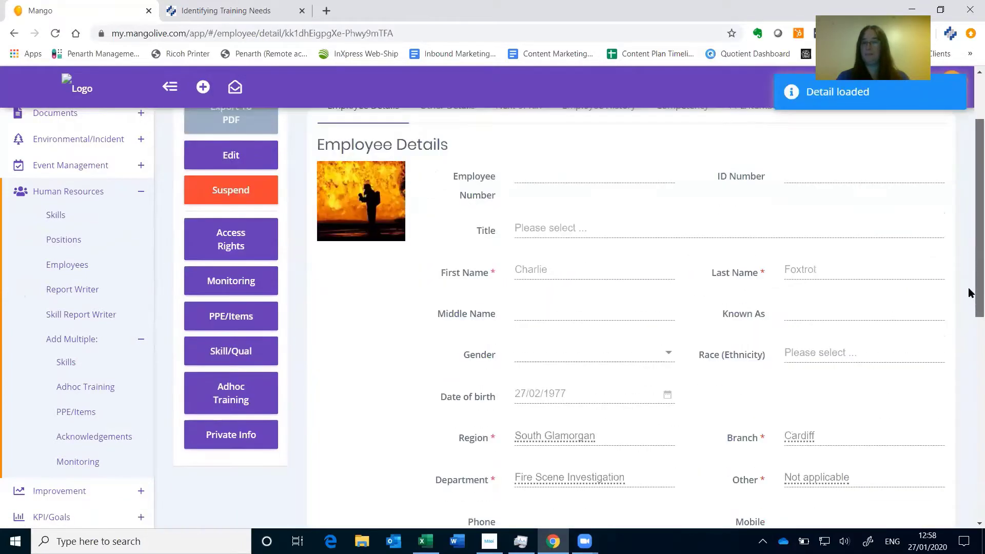
pyautogui.scroll(-2, 969, 288)
pyautogui.scroll(-2, 968, 308)
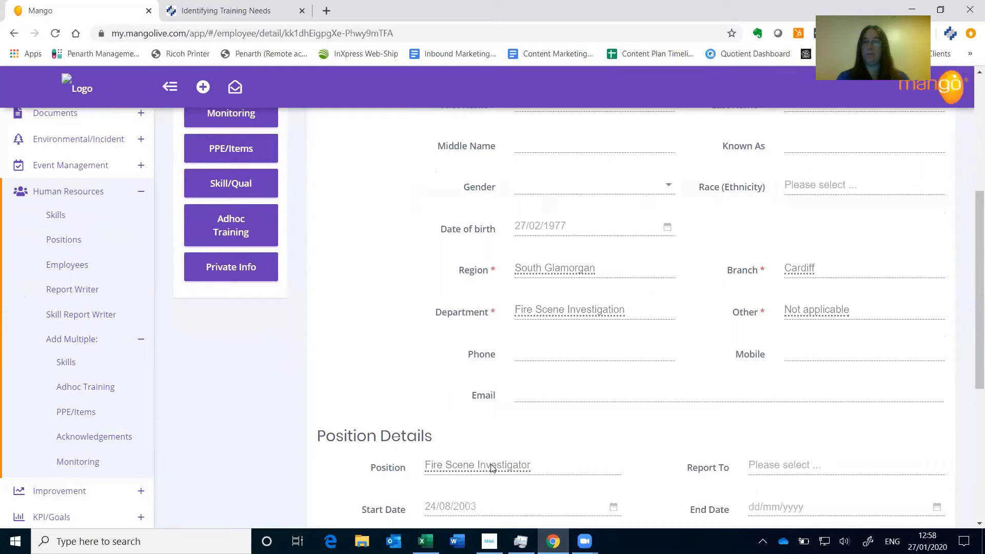
pyautogui.scroll(5, 969, 236)
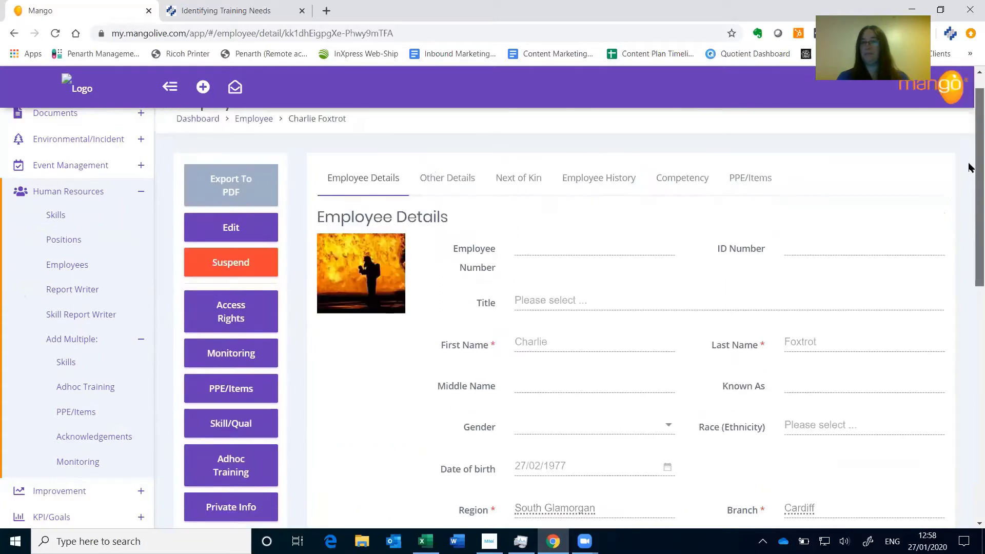
pyautogui.scroll(1, 969, 168)
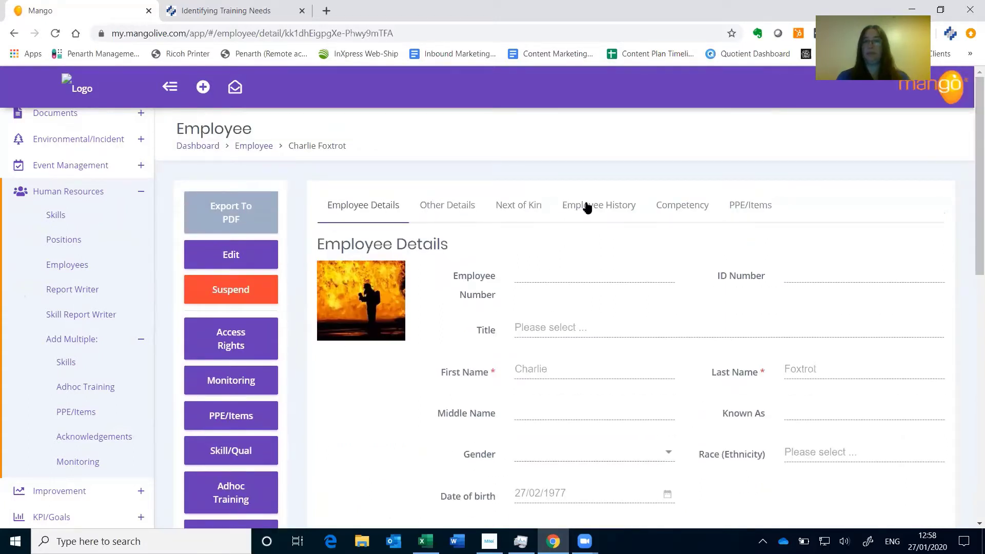
# Open the employee's competency records and examine the competency levels, assessors and expiry dates of the listed skills.
pyautogui.click(671, 212)
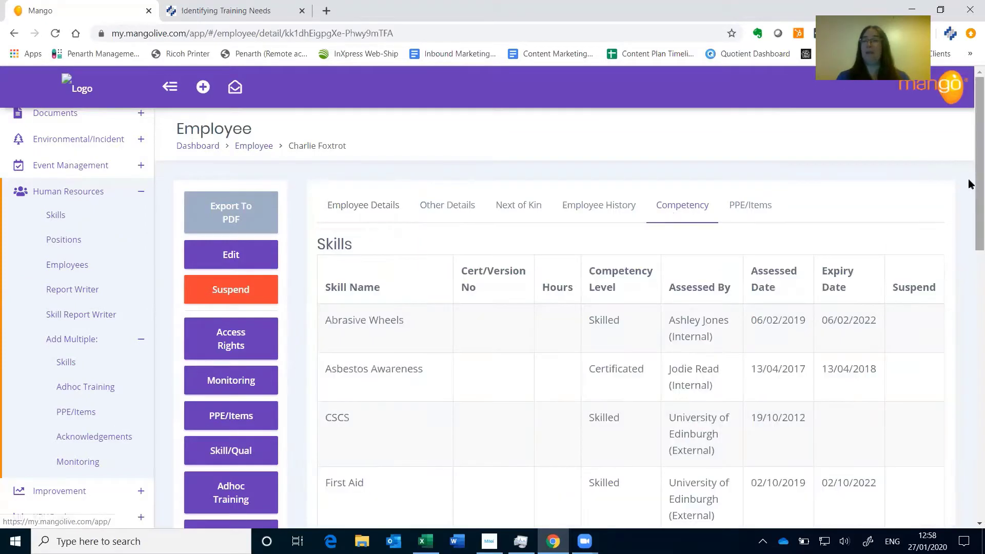
pyautogui.scroll(-3, 970, 175)
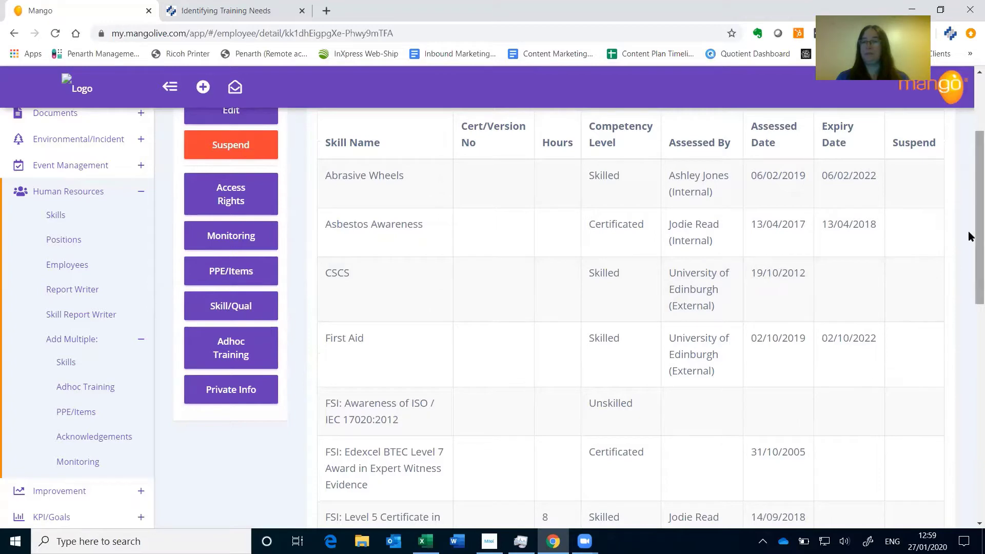
pyautogui.moveTo(969, 232); pyautogui.dragTo(970, 286)
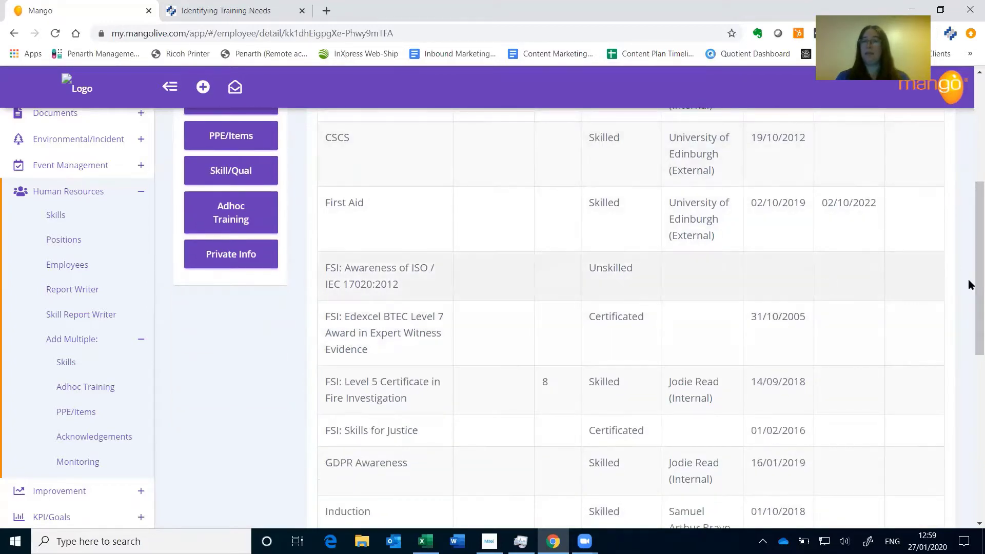
pyautogui.moveTo(969, 282); pyautogui.dragTo(970, 241)
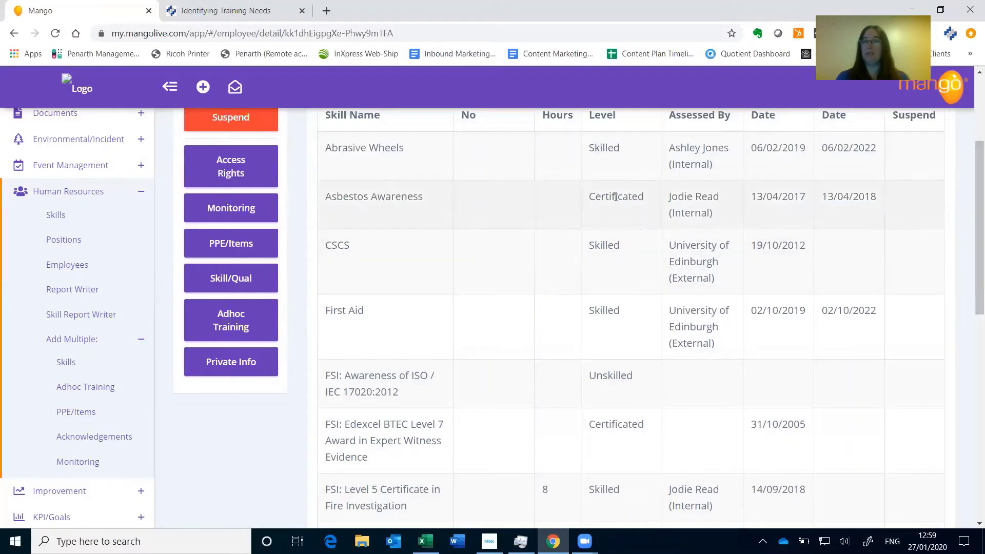
pyautogui.moveTo(969, 257); pyautogui.dragTo(969, 289)
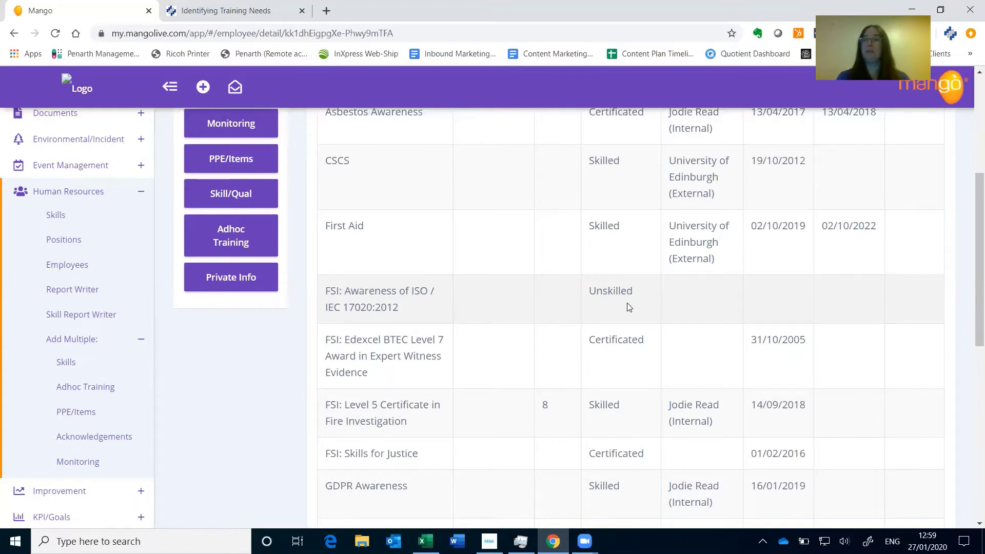
pyautogui.scroll(1, 968, 258)
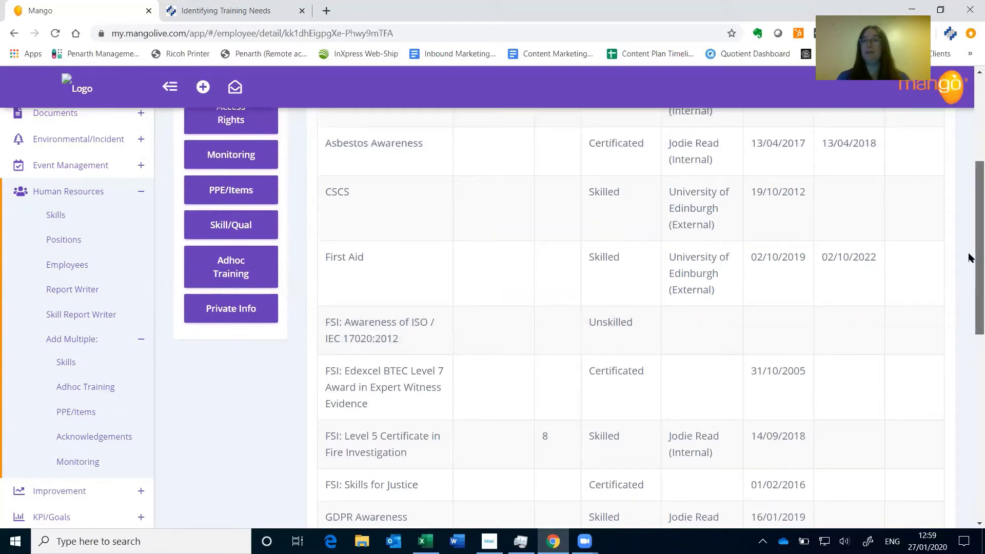
pyautogui.scroll(-1, 968, 257)
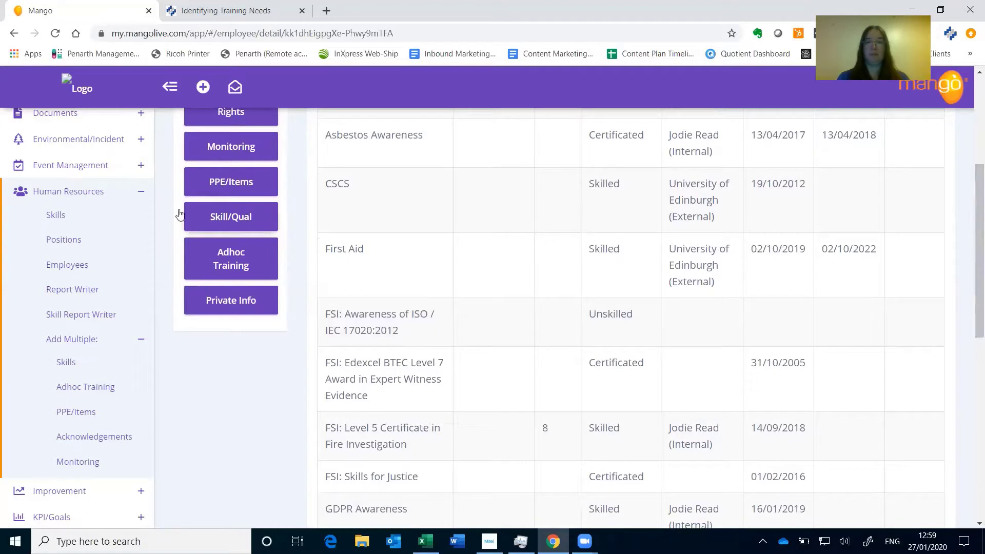
# Search the Human Resources positions for "fire", open the Fire Scene Investigator position, and review its attachment and linked skills.
pyautogui.click(73, 242)
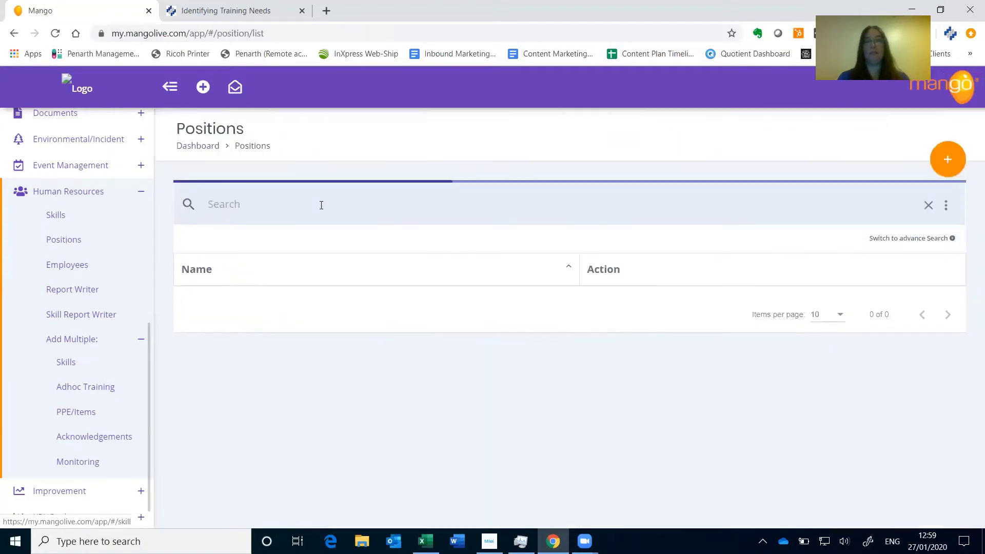
pyautogui.click(321, 205)
pyautogui.write('fire')
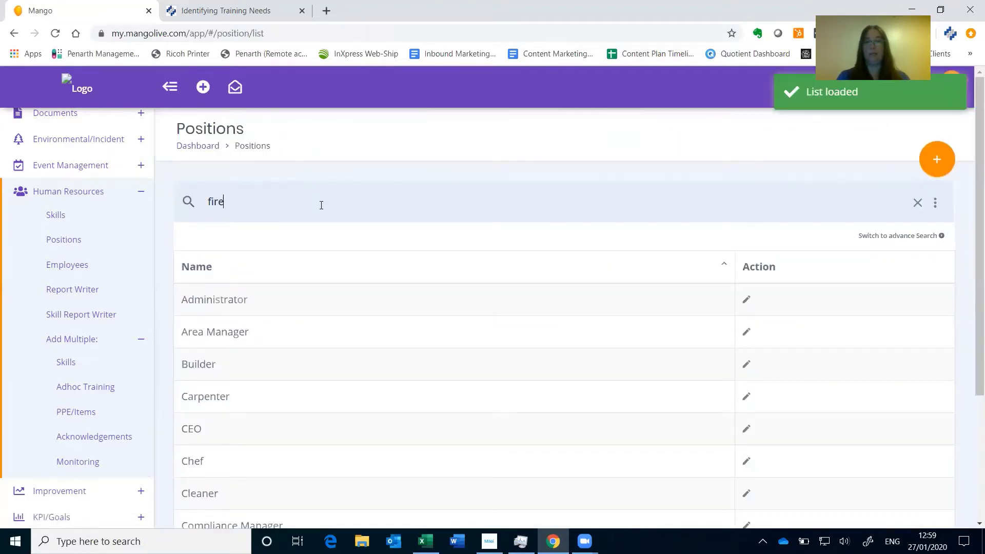
pyautogui.click(272, 307)
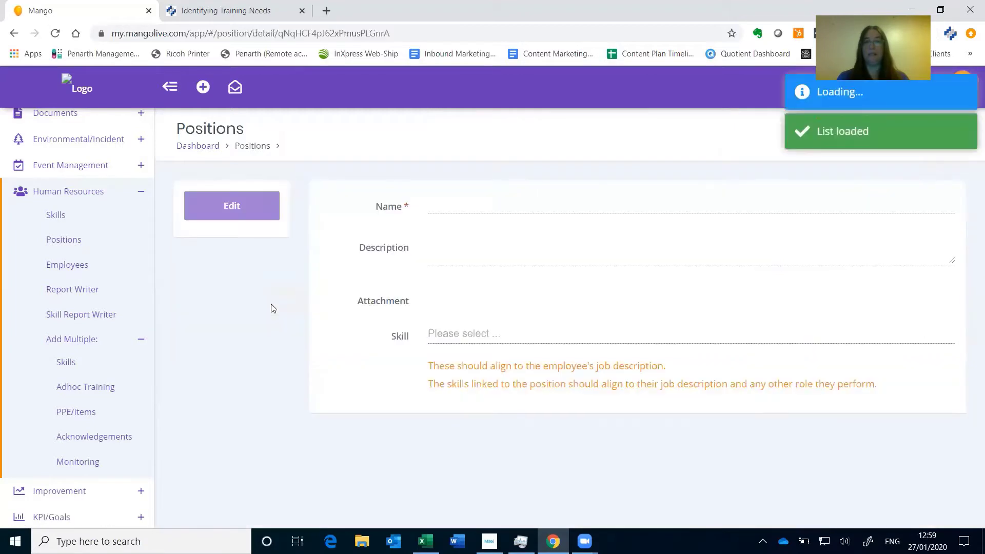
pyautogui.scroll(-1, 970, 219)
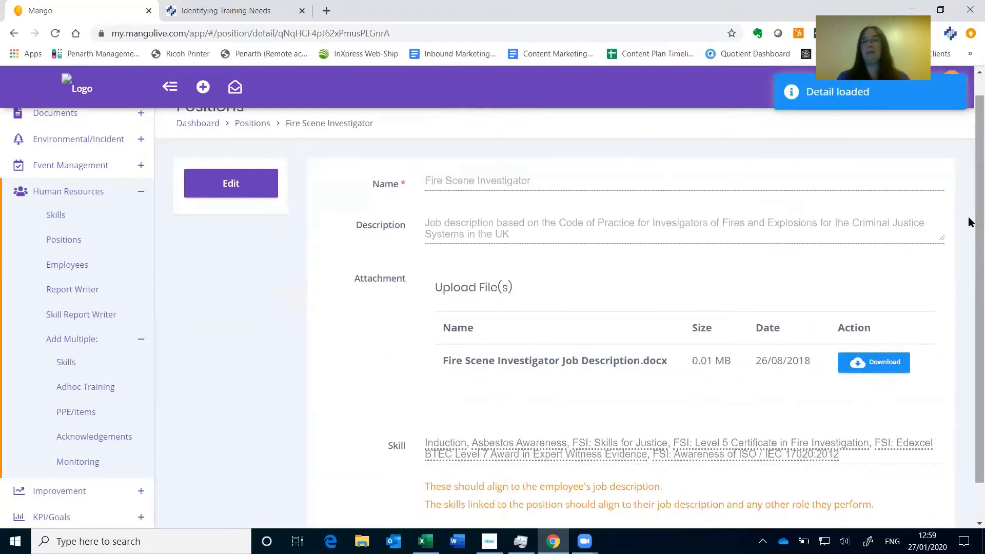
pyautogui.scroll(-1, 968, 223)
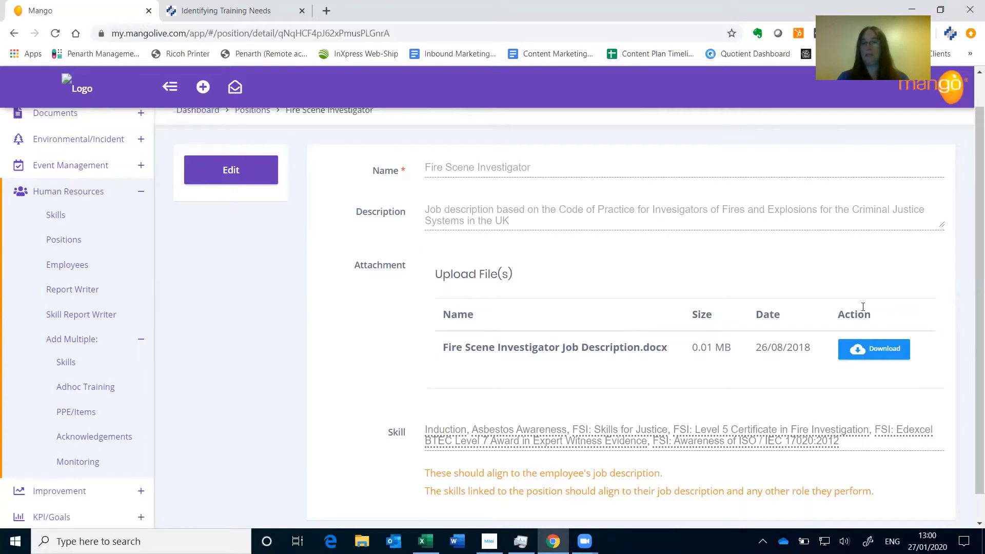
# Download the attached Fire Scene Investigator Job Description.docx and open it in Word to read the responsibilities.
pyautogui.click(871, 351)
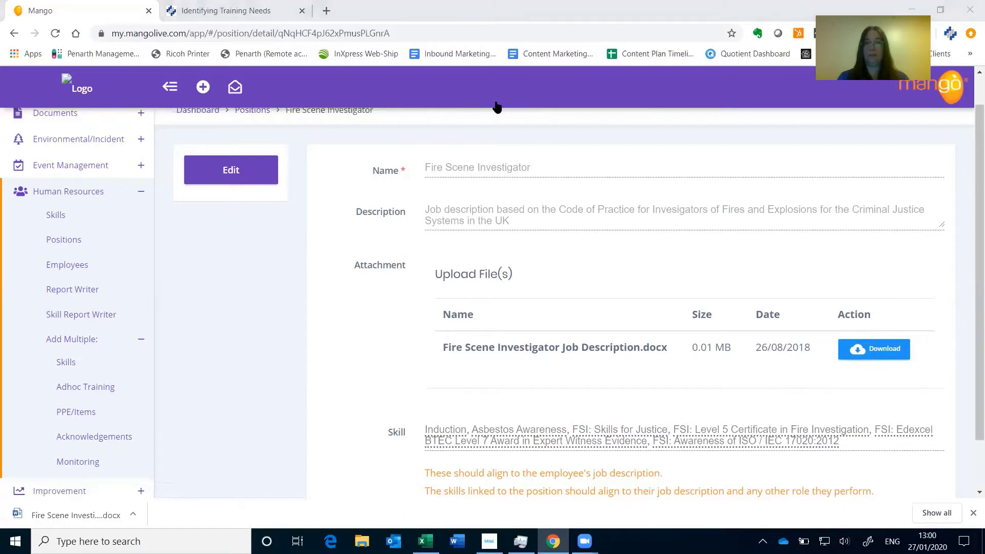
pyautogui.click(70, 523)
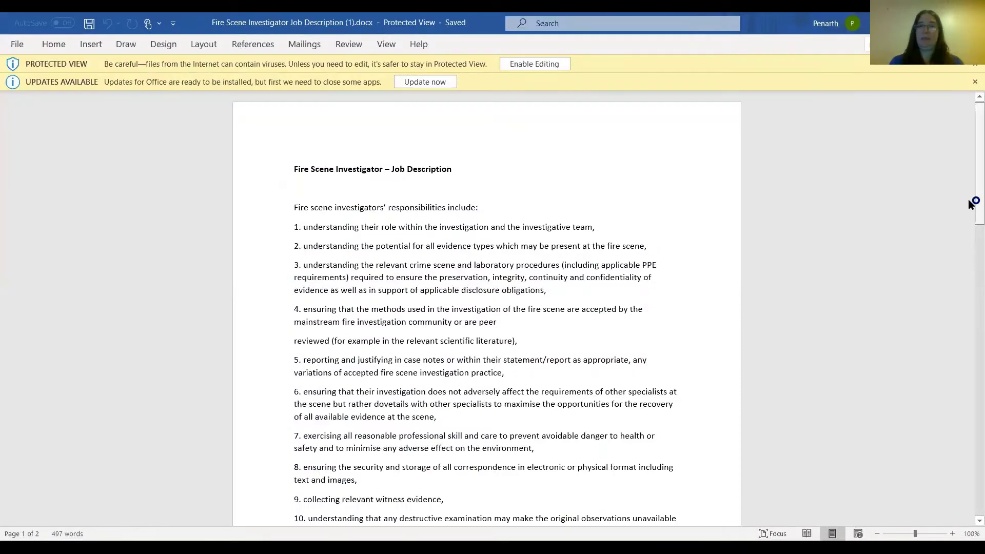
pyautogui.moveTo(970, 205)
pyautogui.mouseDown()
pyautogui.moveTo(970, 371)
pyautogui.moveTo(969, 186)
pyautogui.mouseUp()
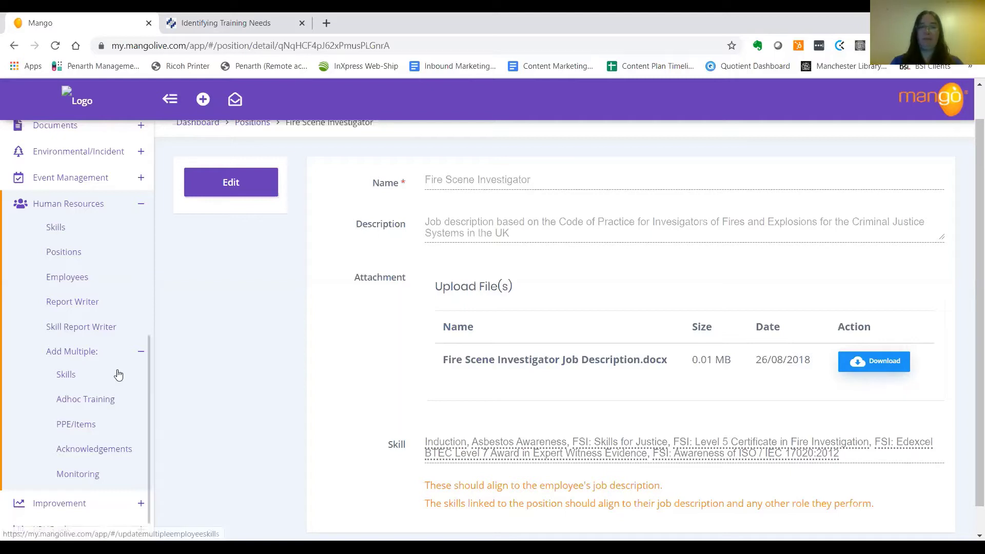
# Start adding a skill to multiple employees and select the three employees whose names match "char".
pyautogui.moveTo(151, 377)
pyautogui.mouseDown()
pyautogui.moveTo(148, 404)
pyautogui.moveTo(147, 395)
pyautogui.mouseUp()
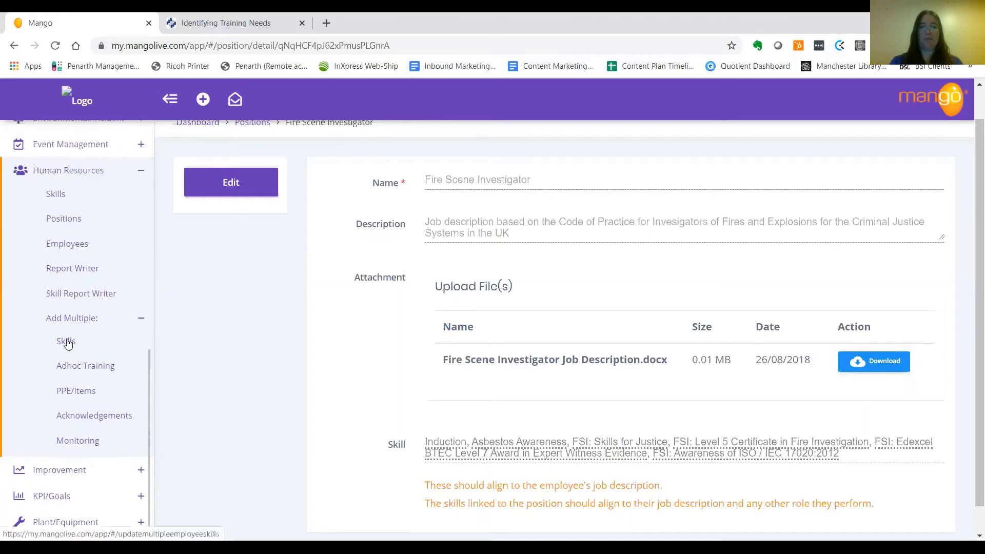
pyautogui.click(66, 342)
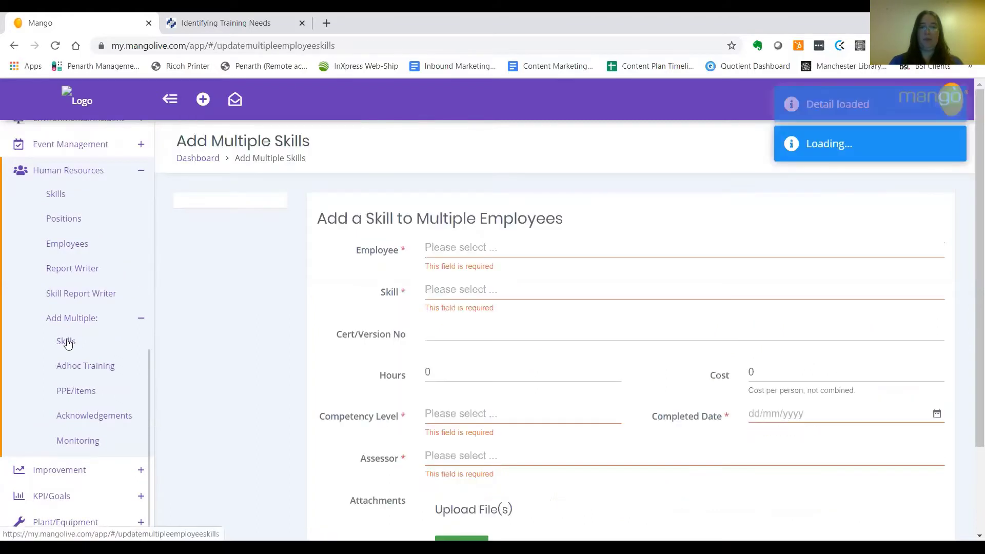
pyautogui.click(464, 255)
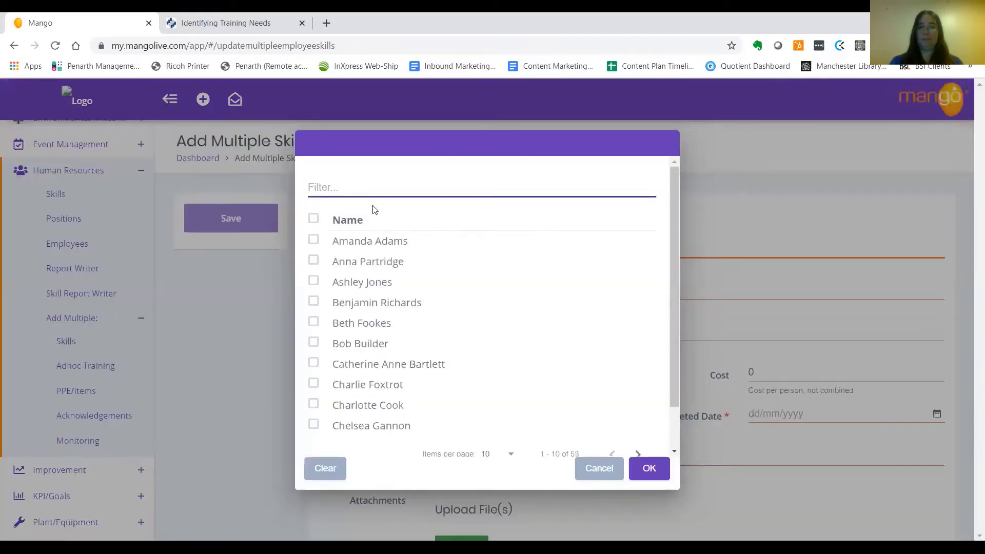
pyautogui.write('charlie')
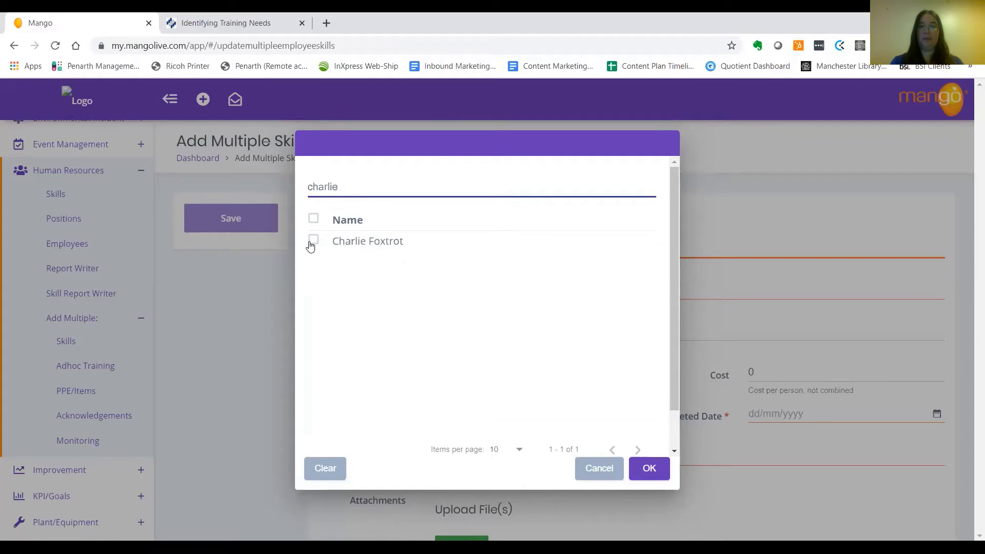
pyautogui.click(313, 241)
pyautogui.click(406, 185)
pyautogui.press('BackSpace')
pyautogui.press('BackSpace')
pyautogui.press('BackSpace')
pyautogui.click(313, 281)
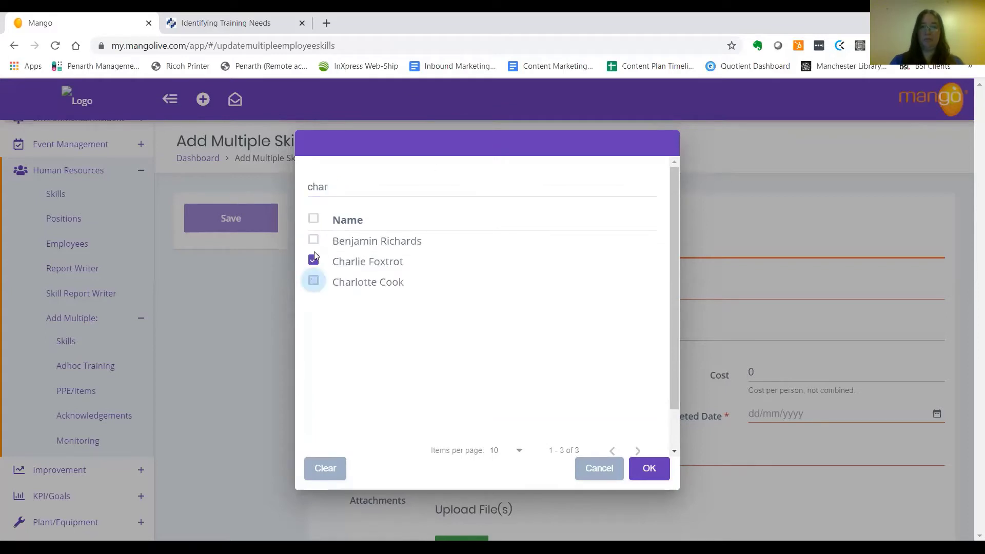
pyautogui.click(313, 240)
pyautogui.click(650, 468)
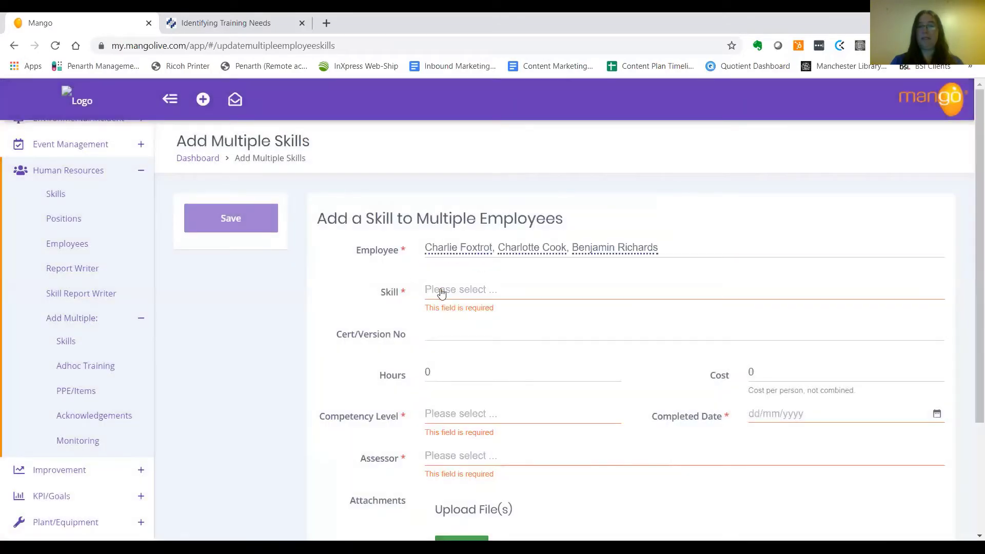
# Filter the skills by "fsi" and choose FSI: Awareness of ISO / IEC 17020:2012 as the skill to add.
pyautogui.click(440, 292)
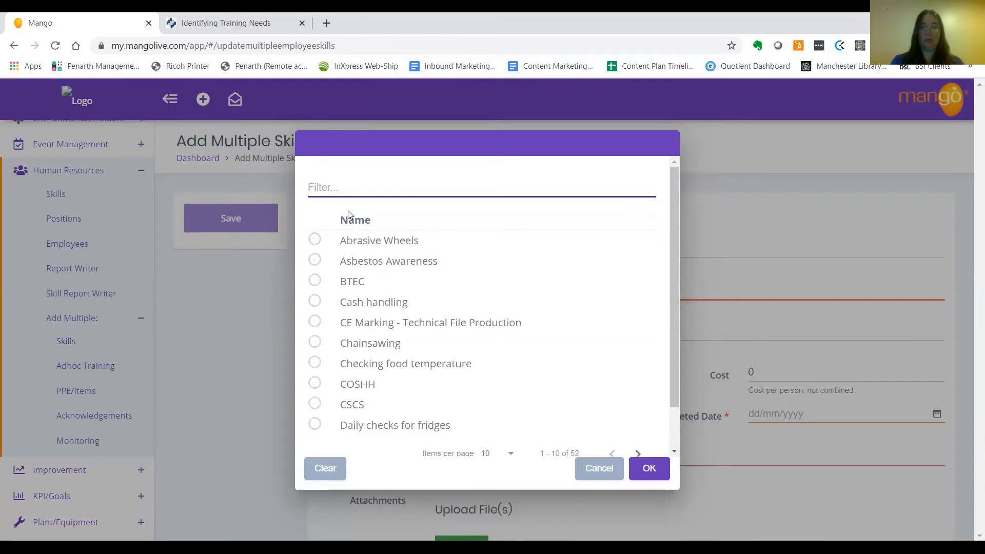
pyautogui.write('fsi')
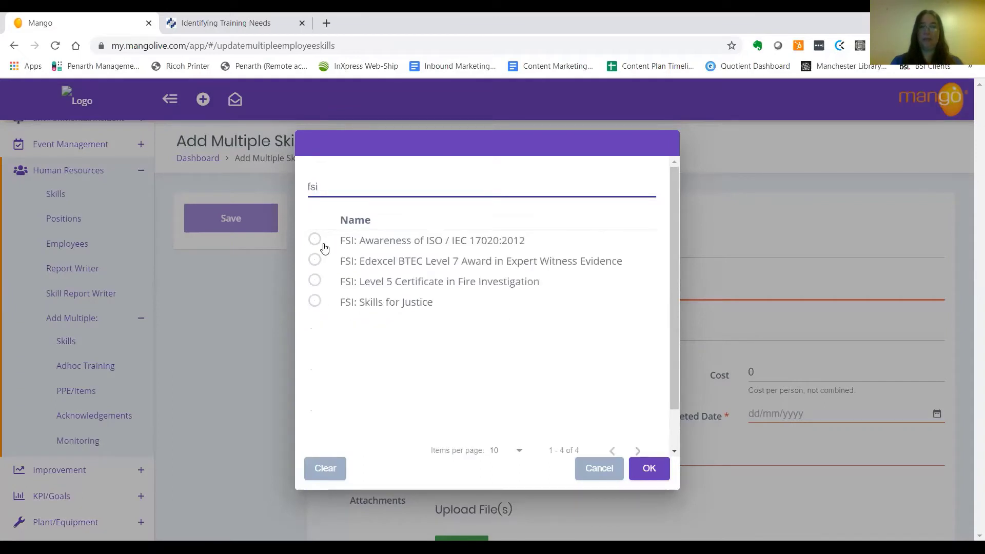
pyautogui.click(315, 240)
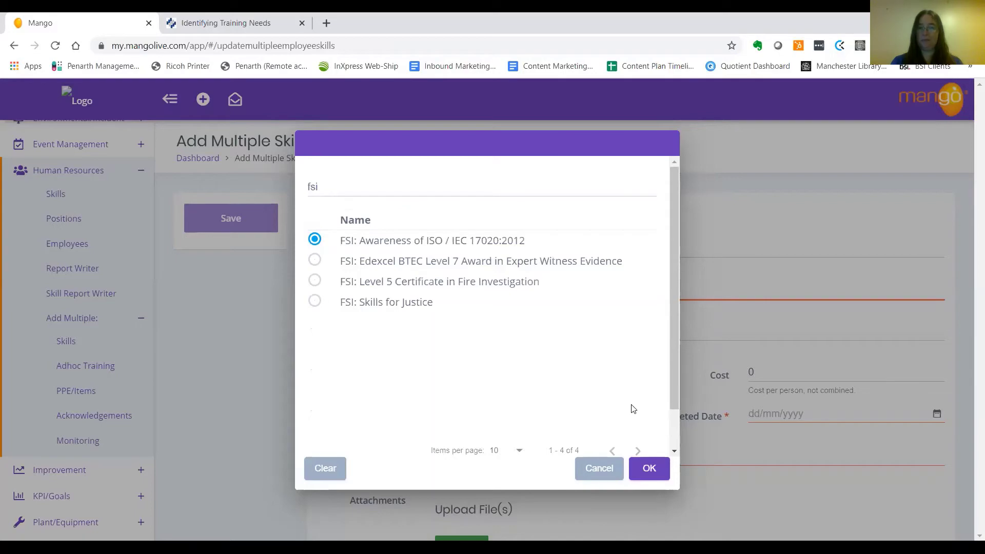
pyautogui.click(650, 469)
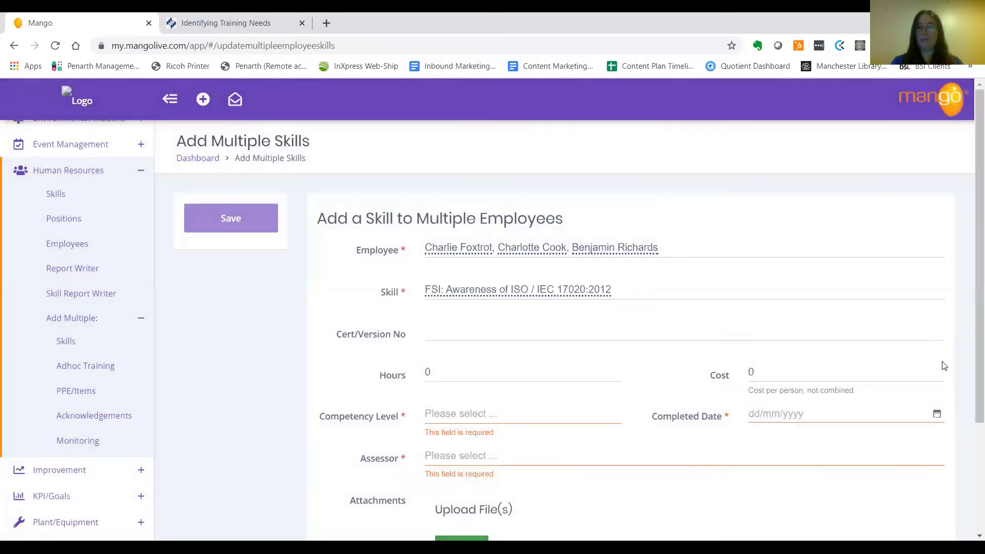
# Set the competency level to Skilled and the completed date to 27/01/2020 for the skill entry.
pyautogui.moveTo(968, 268); pyautogui.dragTo(967, 345)
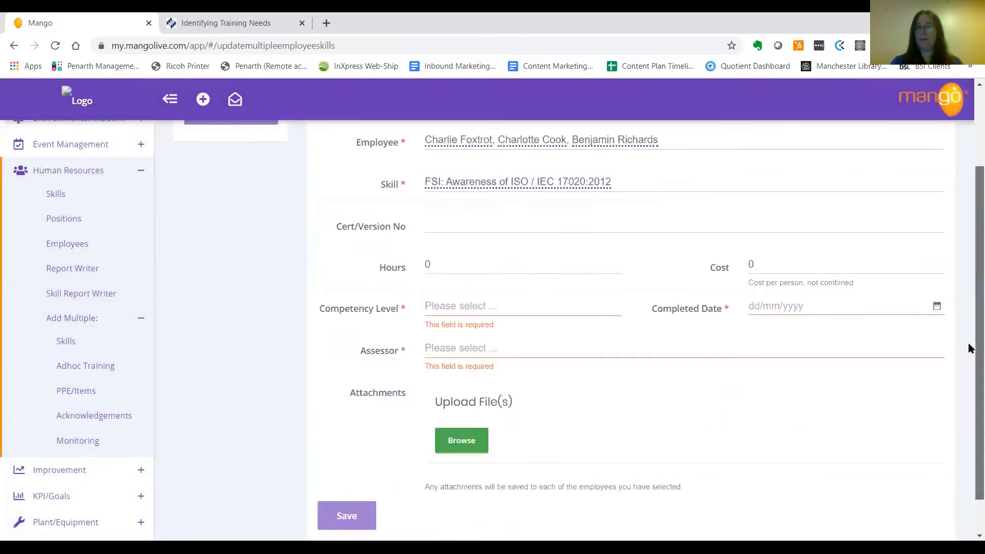
pyautogui.click(515, 307)
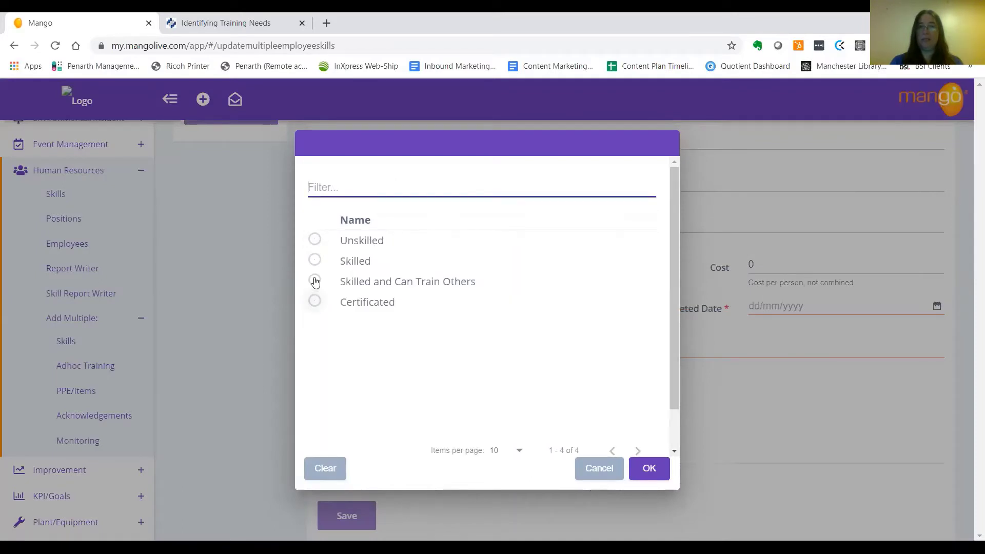
pyautogui.click(314, 260)
pyautogui.click(662, 472)
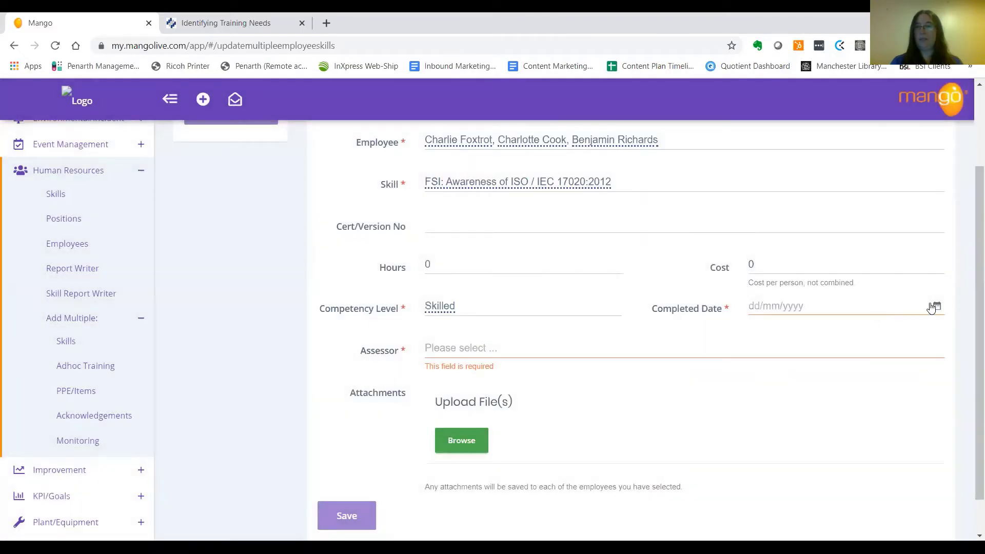
pyautogui.click(932, 307)
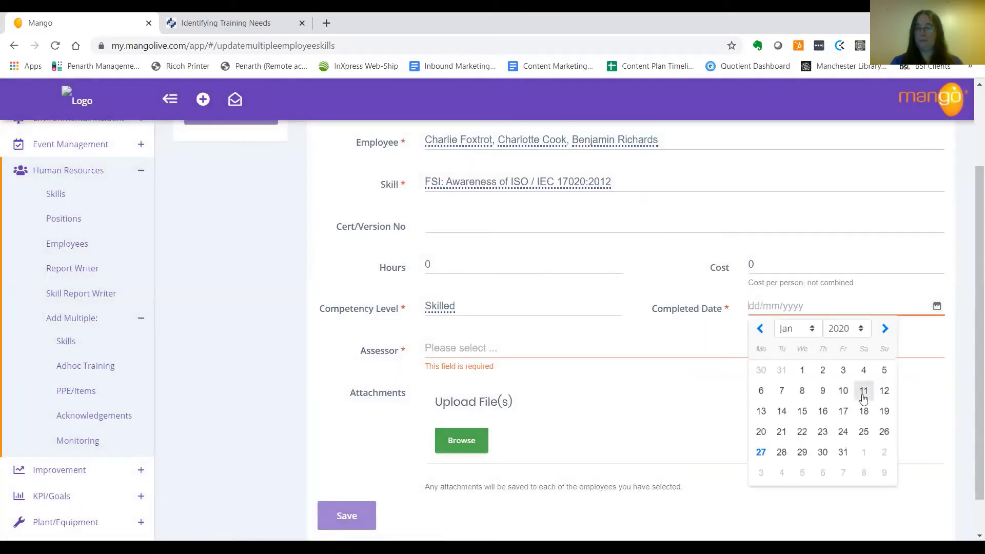
pyautogui.click(761, 452)
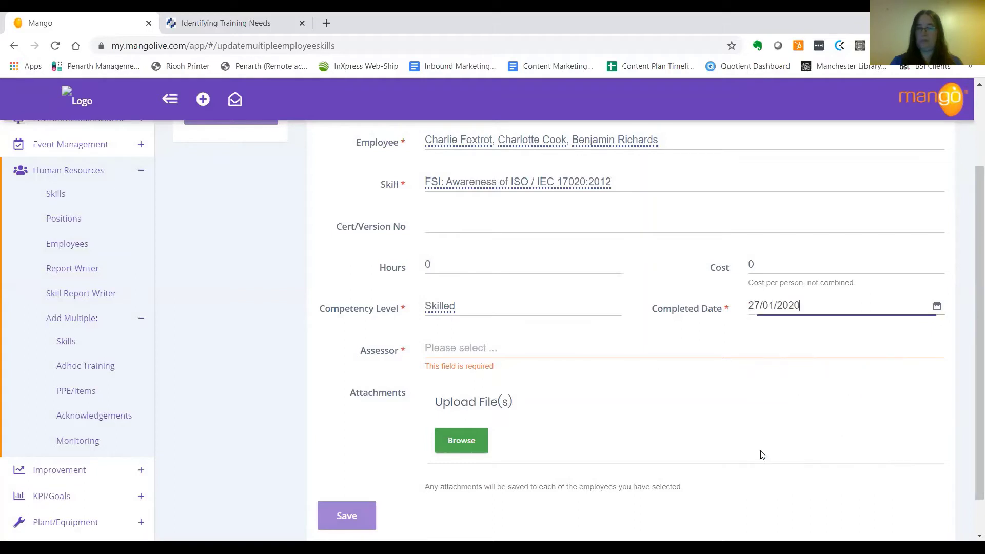
# Choose University of Edinburgh (External) as the assessor and save the skill for the selected employees.
pyautogui.click(603, 361)
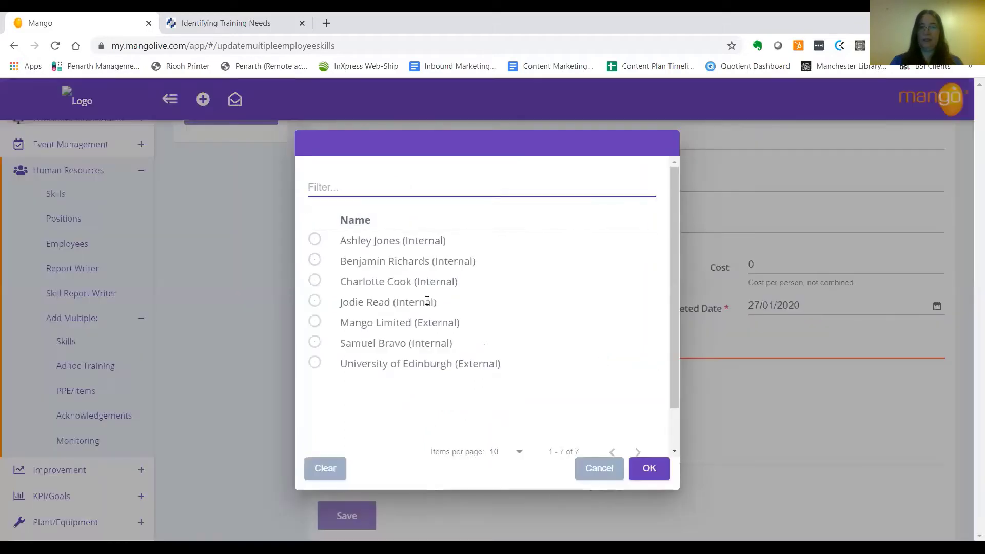
pyautogui.click(315, 362)
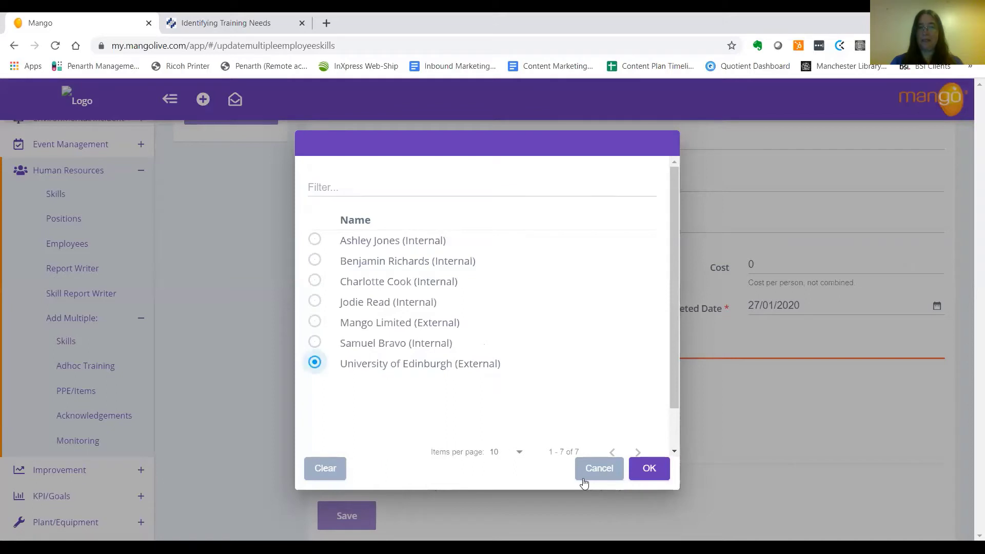
pyautogui.click(646, 470)
pyautogui.scroll(-2, 969, 349)
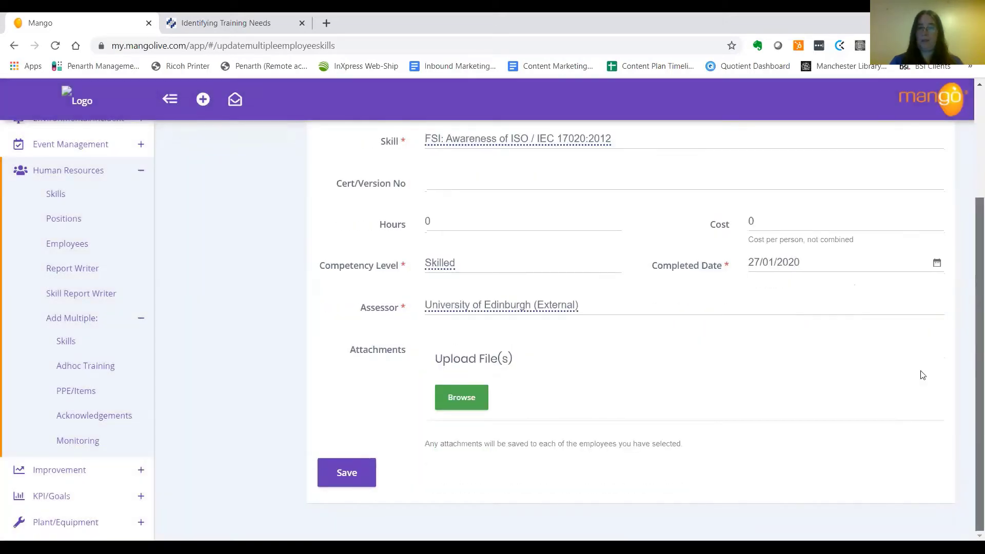
pyautogui.click(354, 479)
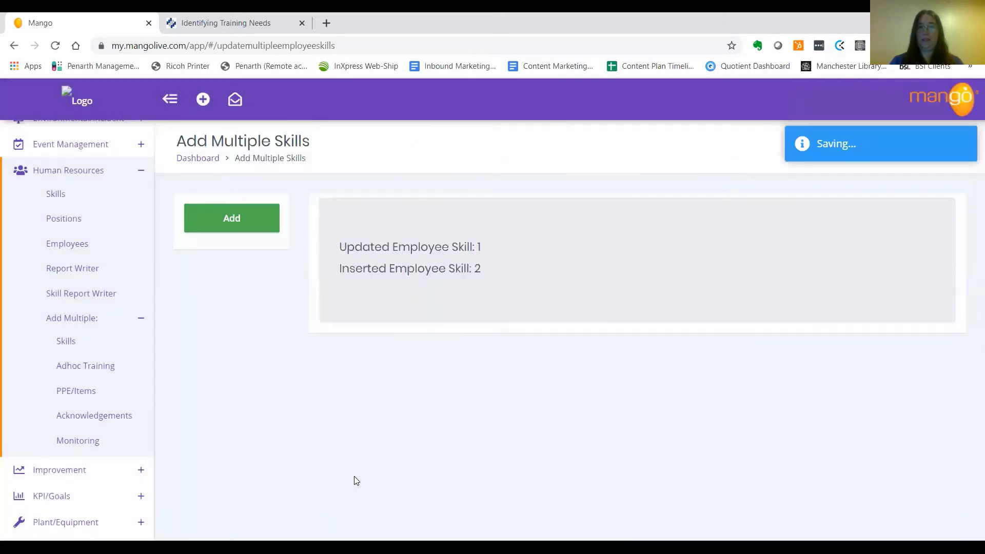
# Find the previously reviewed employee by first name, open the record and examine the FSI skills in the competency list.
pyautogui.click(78, 250)
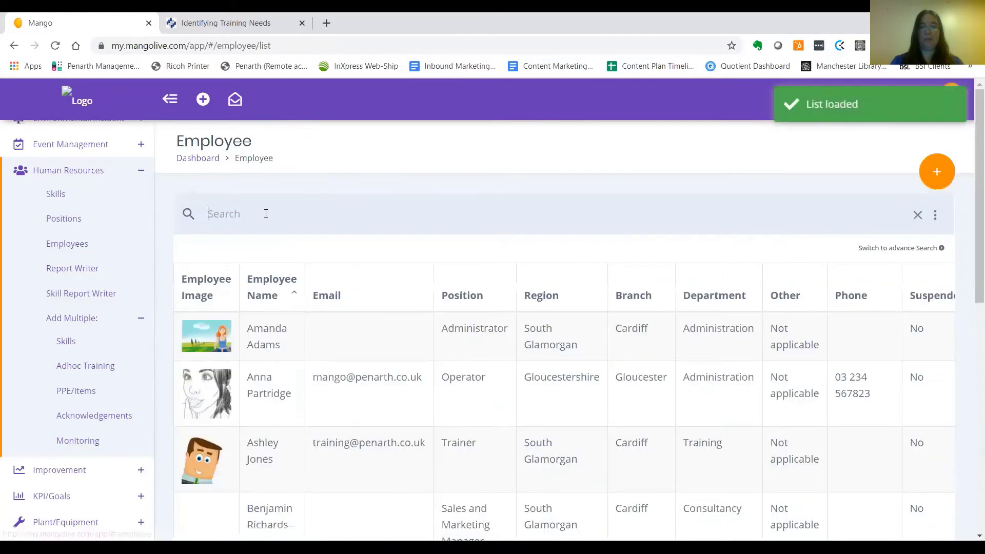
pyautogui.write('charlie')
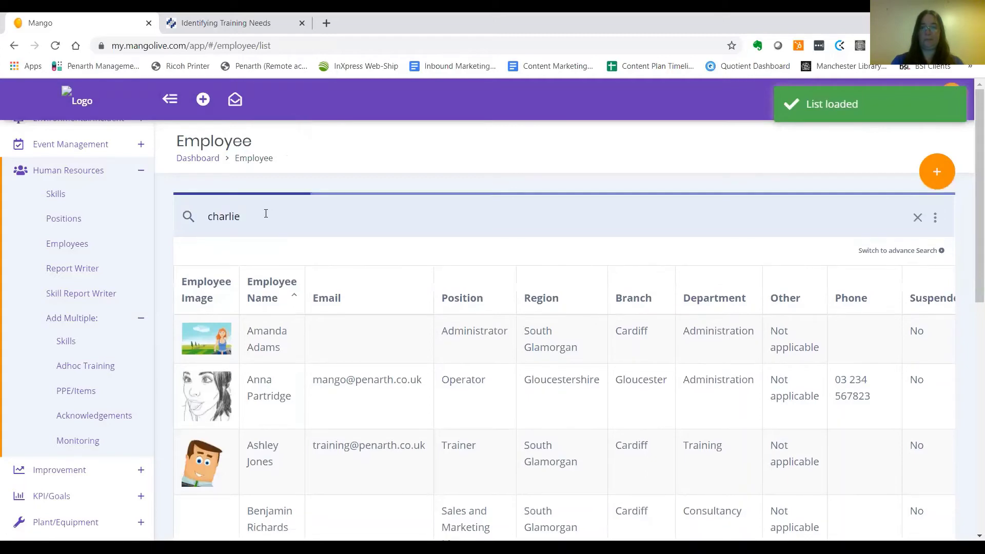
pyautogui.click(278, 323)
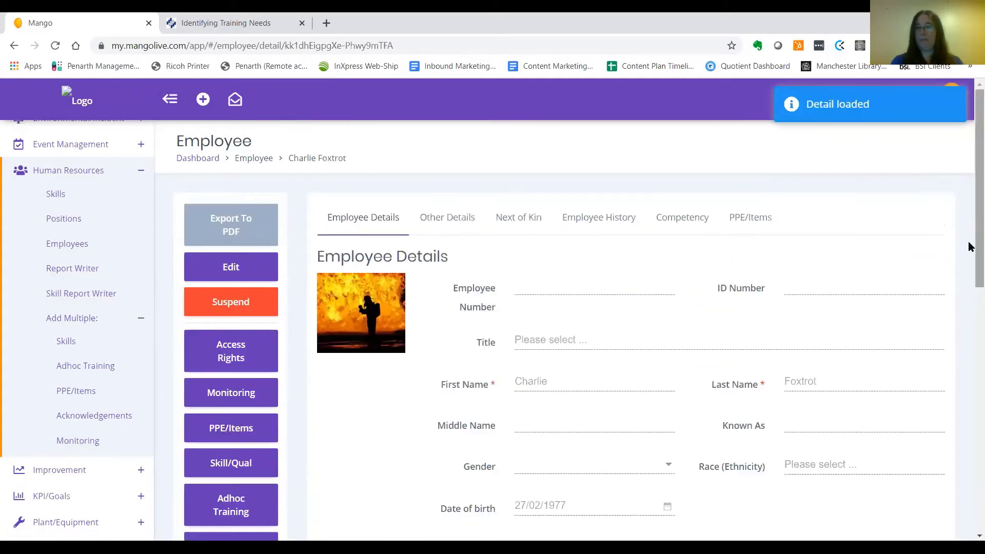
pyautogui.moveTo(969, 226)
pyautogui.mouseDown()
pyautogui.moveTo(970, 336)
pyautogui.moveTo(970, 224)
pyautogui.mouseUp()
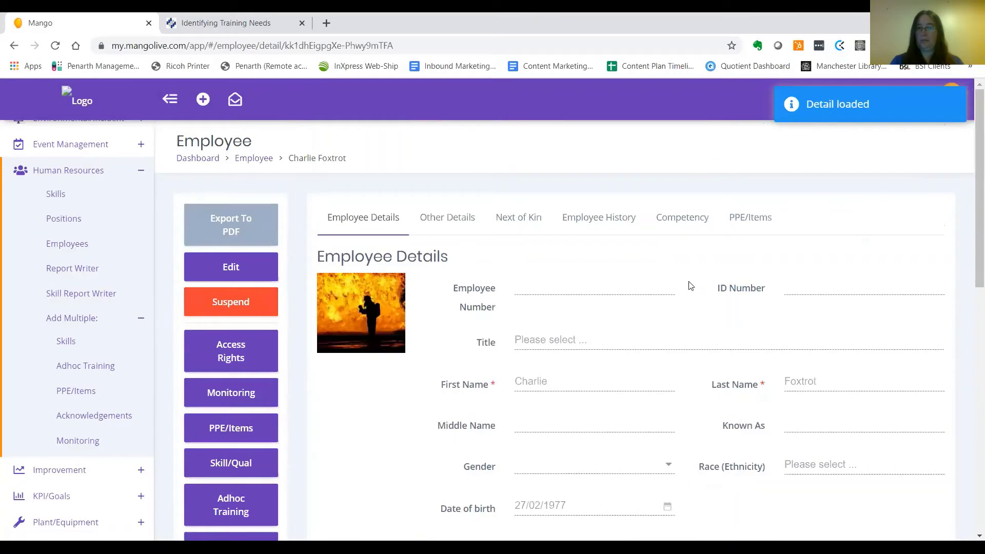
pyautogui.click(681, 226)
pyautogui.moveTo(970, 203); pyautogui.dragTo(969, 265)
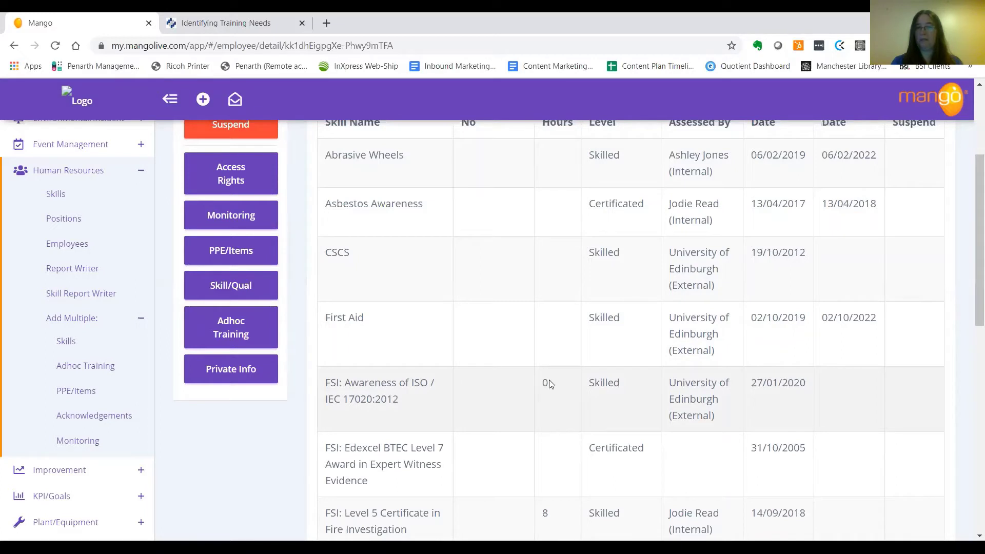
# Open the employee's skills and qualifications for editing and locate the FSI: Awareness of ISO / IEC 17020:2012 skill.
pyautogui.click(239, 288)
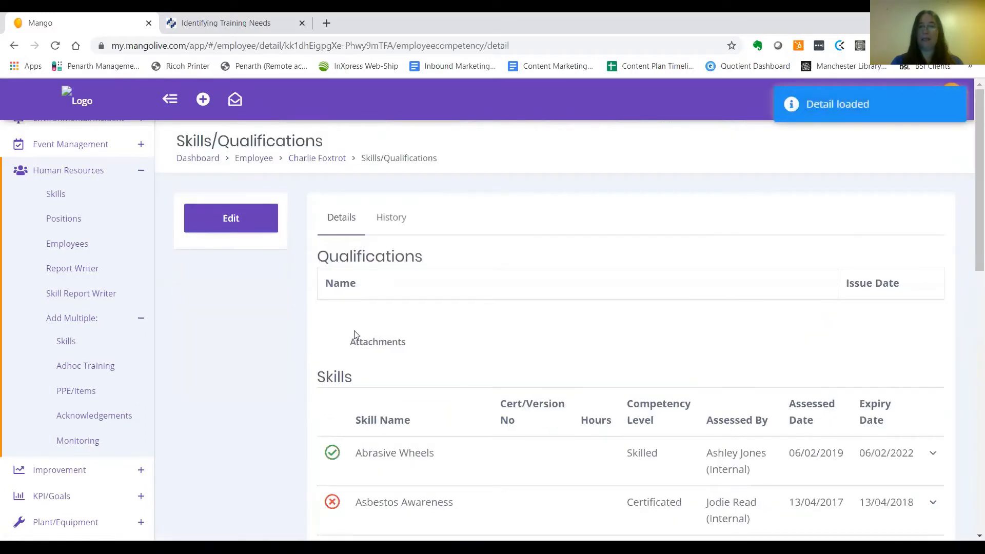
pyautogui.click(255, 229)
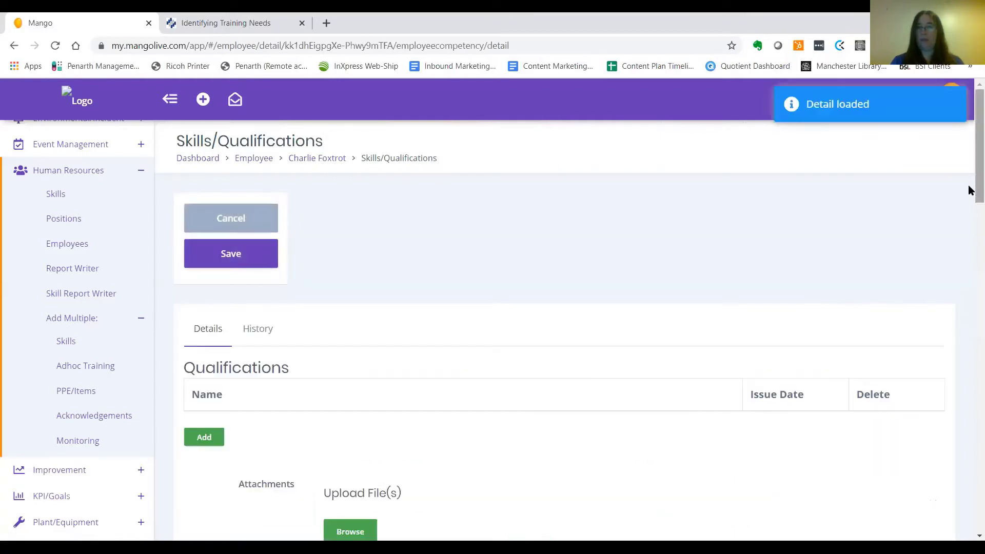
pyautogui.scroll(-4, 970, 205)
pyautogui.scroll(-7, 970, 262)
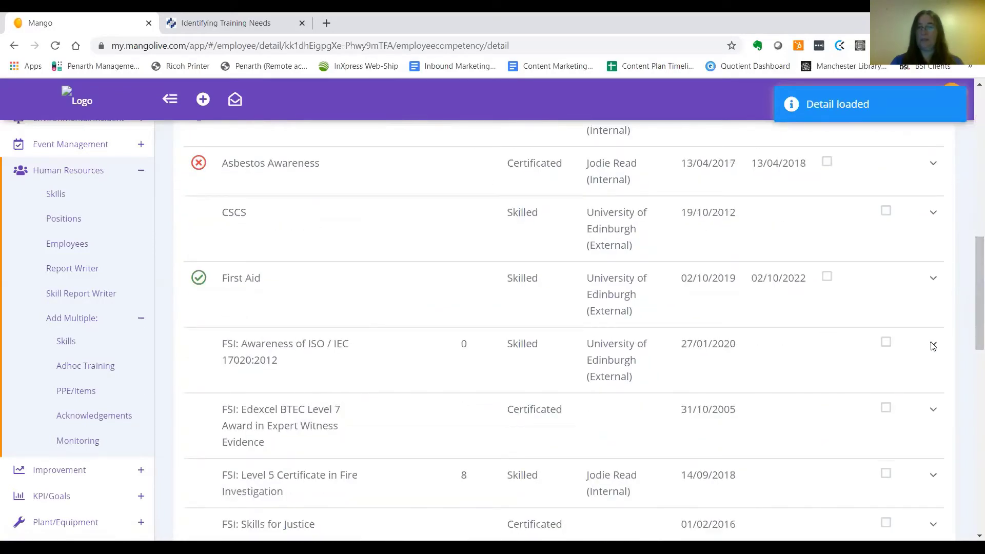
# Expand the FSI: Awareness of ISO / IEC 17020:2012 skill and enter FSI12345 as its Cert/Version No.
pyautogui.click(933, 344)
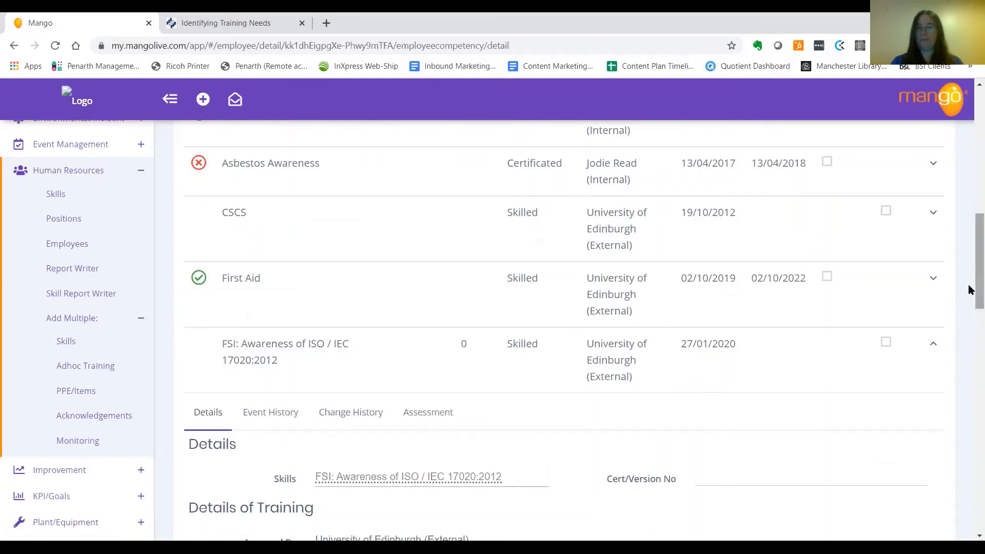
pyautogui.scroll(-3, 970, 290)
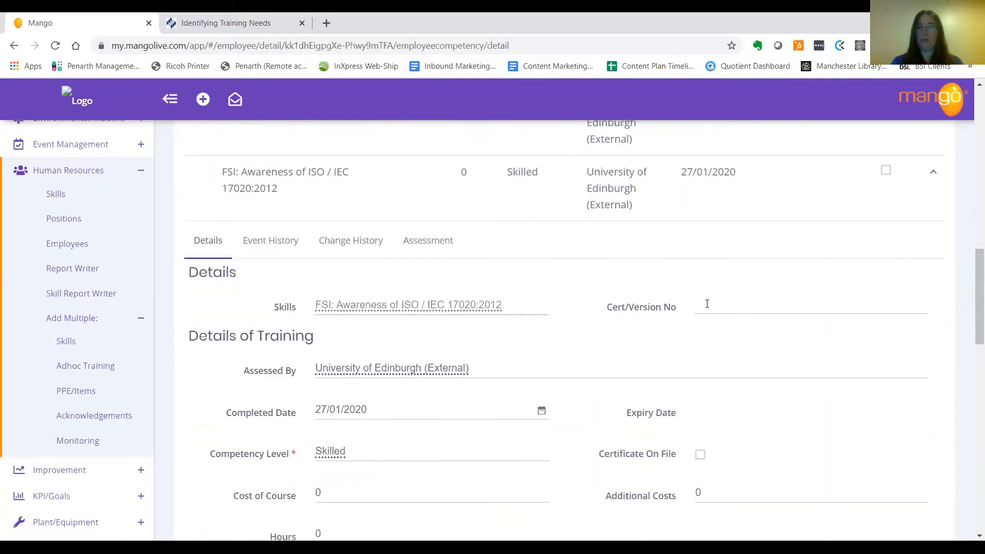
pyautogui.click(708, 303)
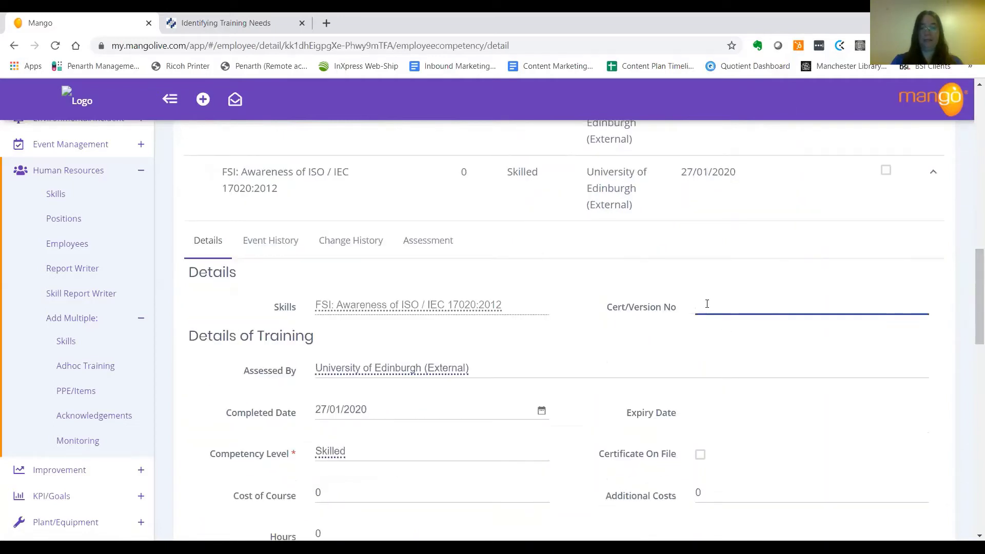
pyautogui.write('FSI12345')
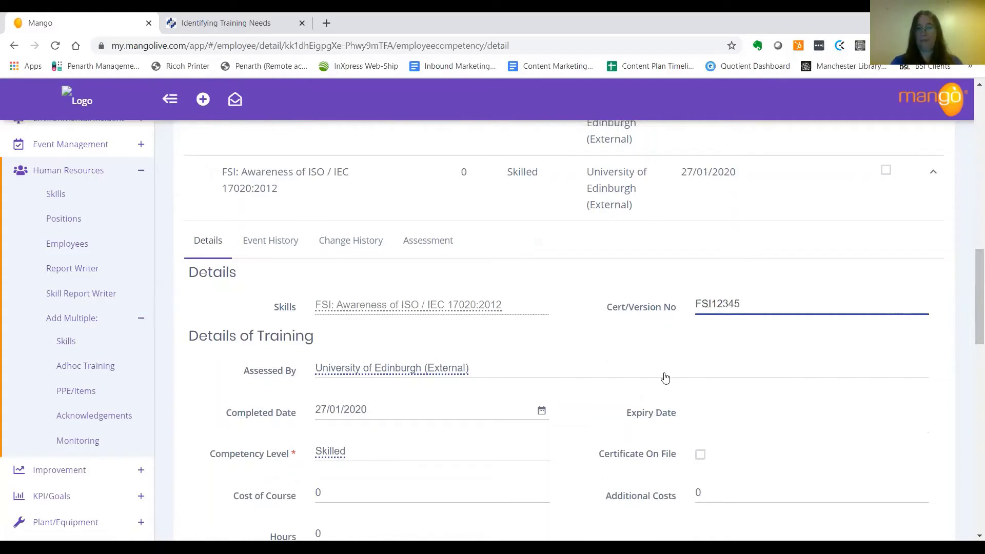
# Mark the skill's certificate as on file and set the cost of course to 425.
pyautogui.scroll(-3, 969, 323)
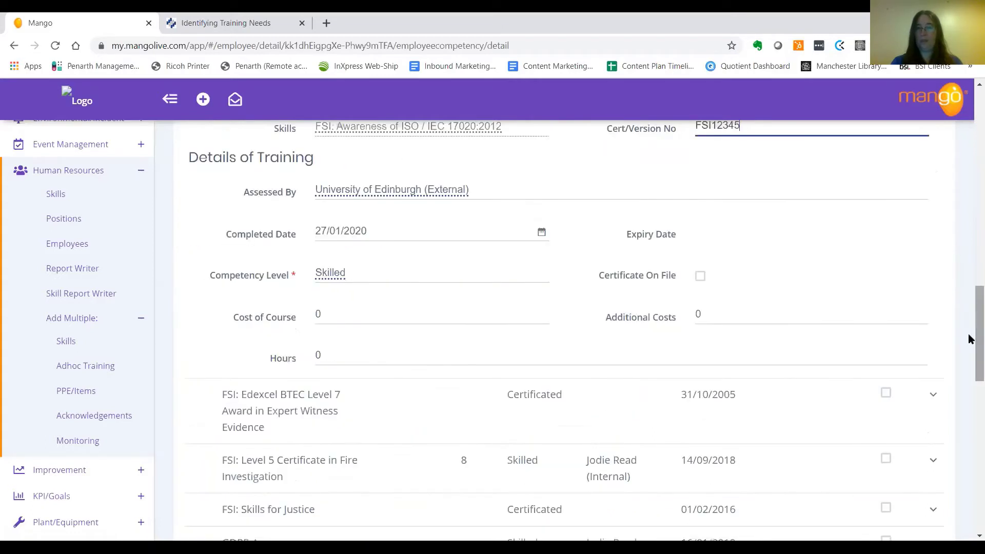
pyautogui.click(702, 278)
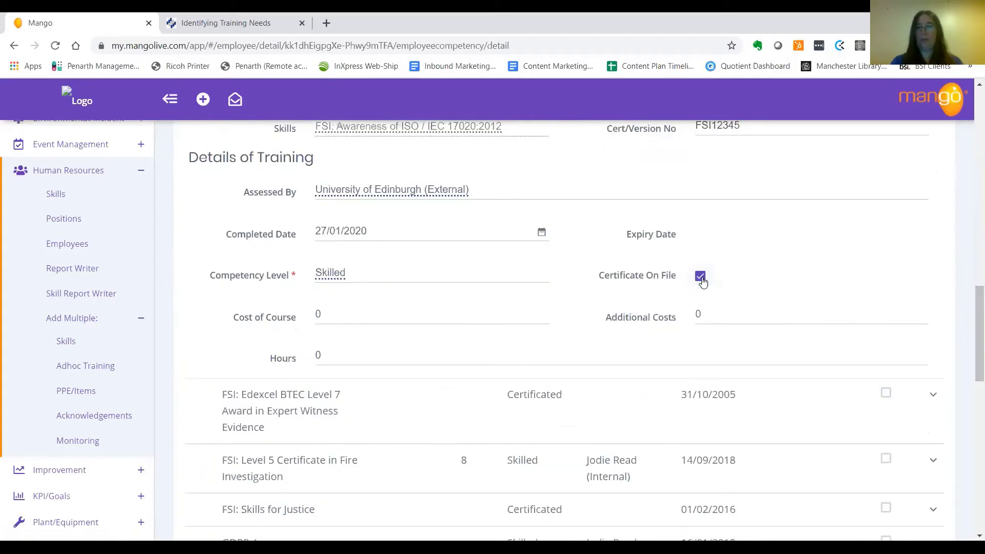
pyautogui.click(347, 318)
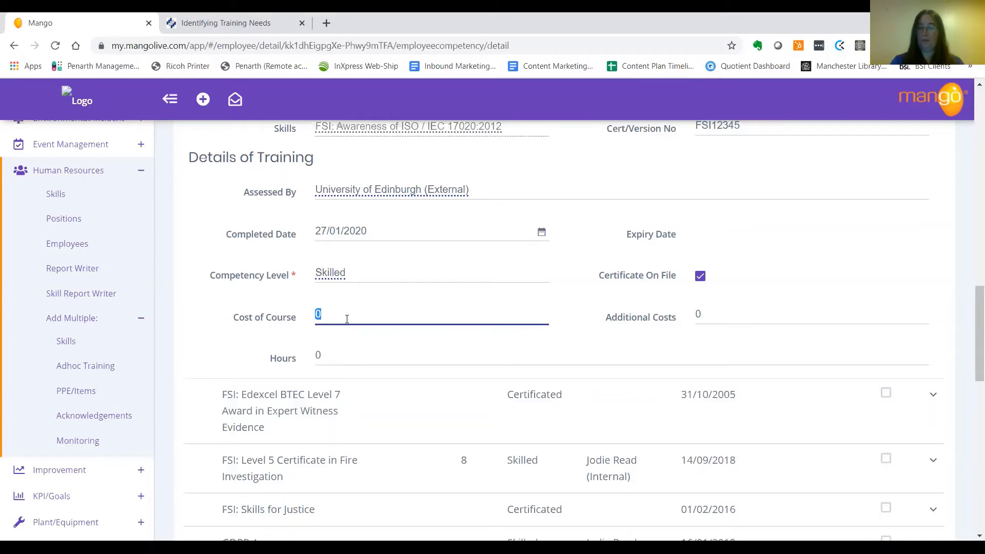
pyautogui.write('425')
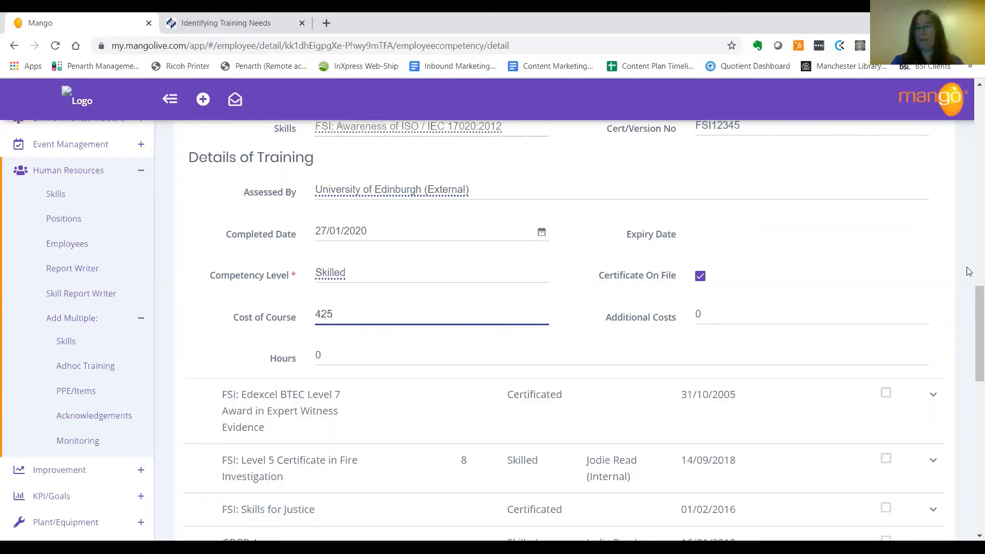
# Set the training hours to 7.5 for the FSI: Awareness of ISO / IEC 17020:2012 skill and save the employee's record.
pyautogui.moveTo(975, 304); pyautogui.dragTo(970, 311)
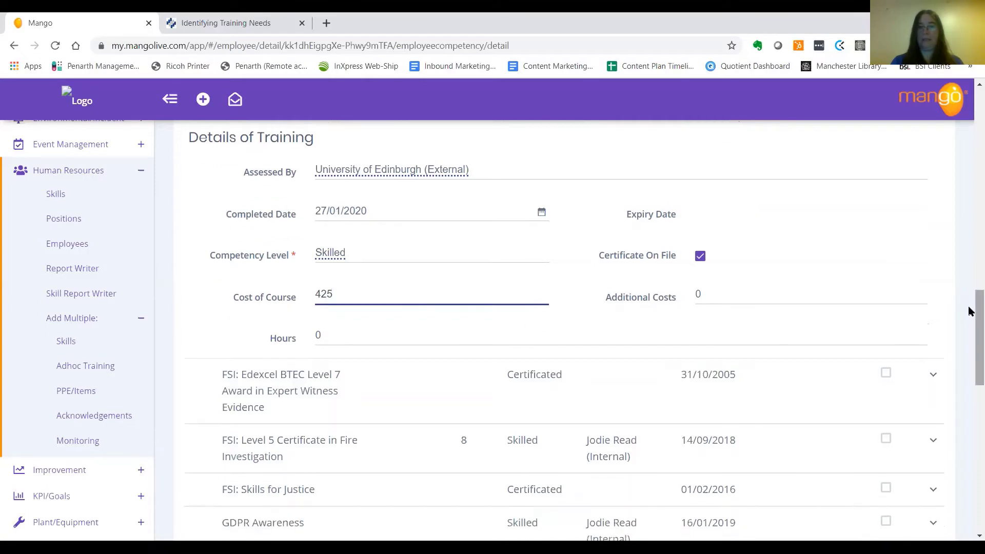
pyautogui.click(435, 336)
pyautogui.write('7.5')
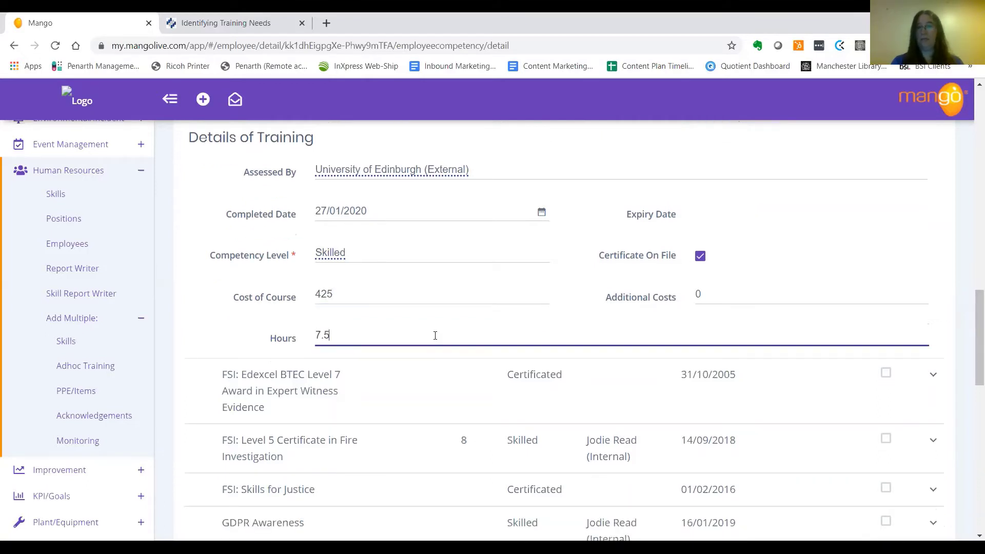
pyautogui.moveTo(970, 341); pyautogui.dragTo(969, 418)
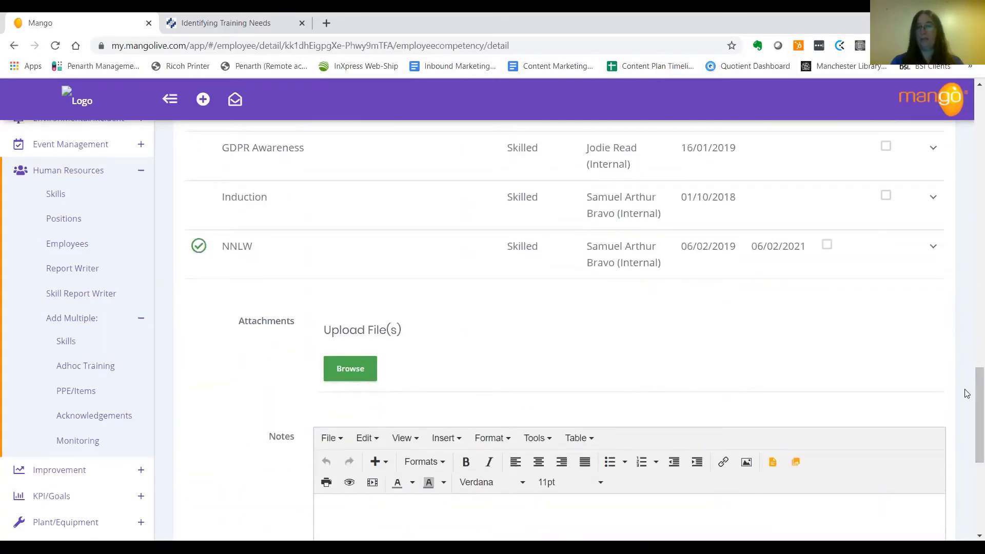
pyautogui.moveTo(968, 390); pyautogui.dragTo(968, 458)
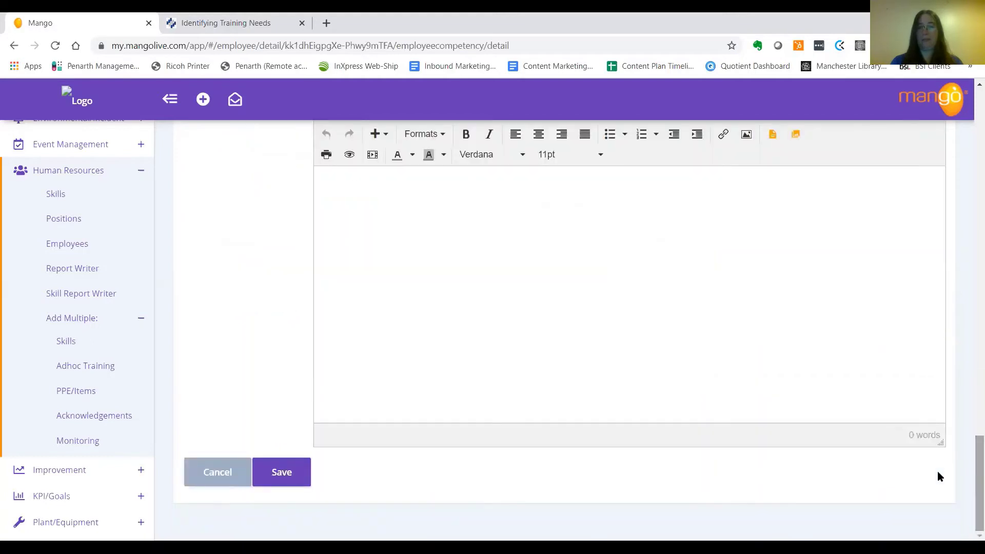
pyautogui.click(282, 471)
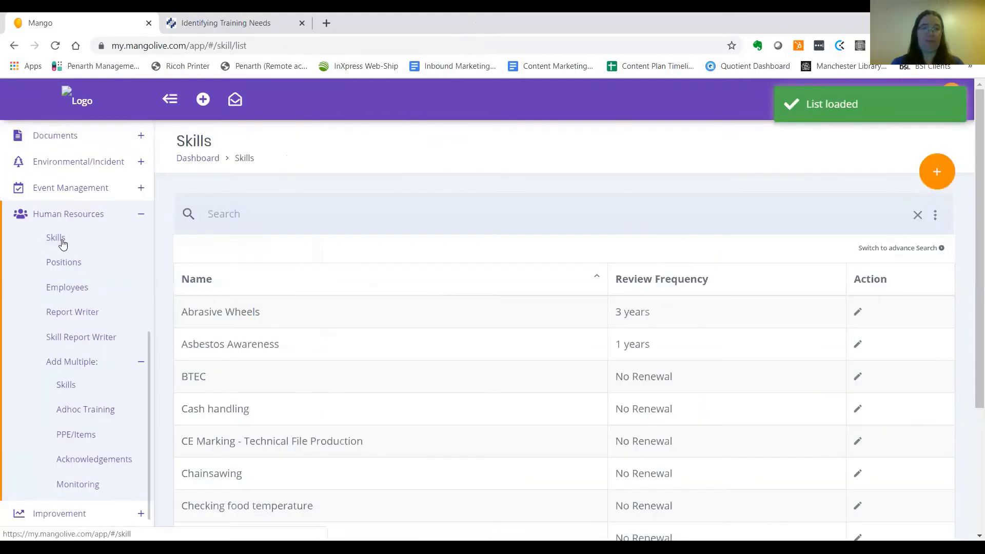
# Search the positions for fire and open the Fire Scene Investigator position to review its linked skills.
pyautogui.click(62, 264)
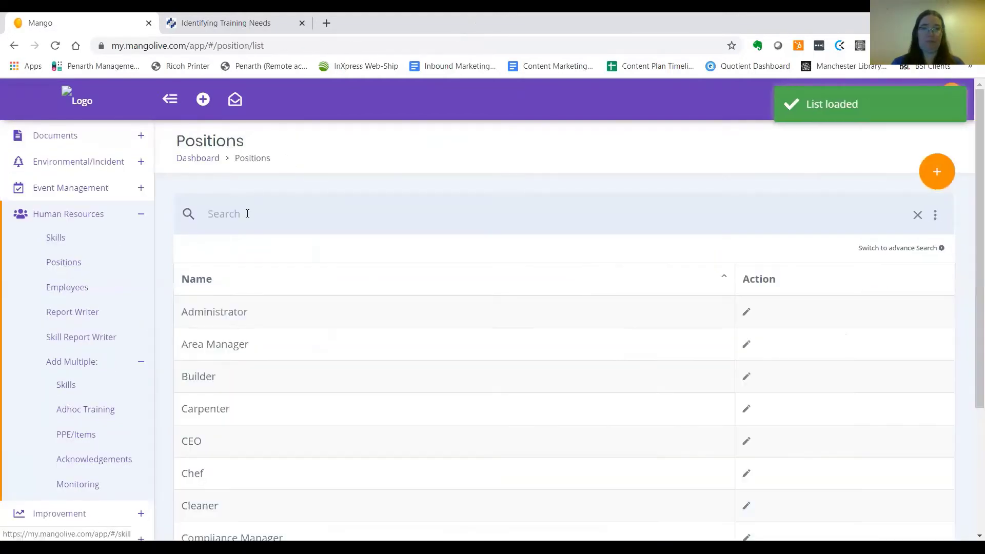
pyautogui.write('fire')
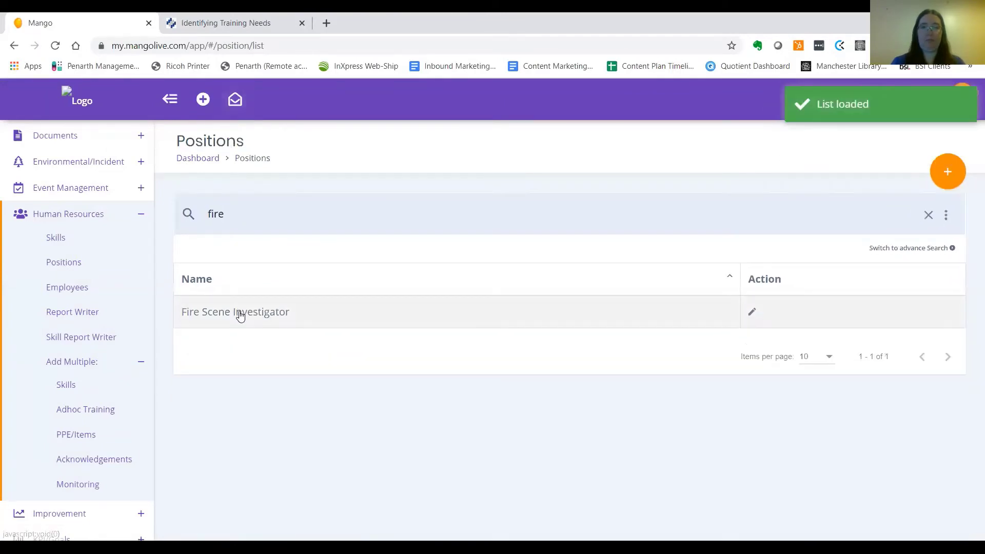
pyautogui.click(240, 313)
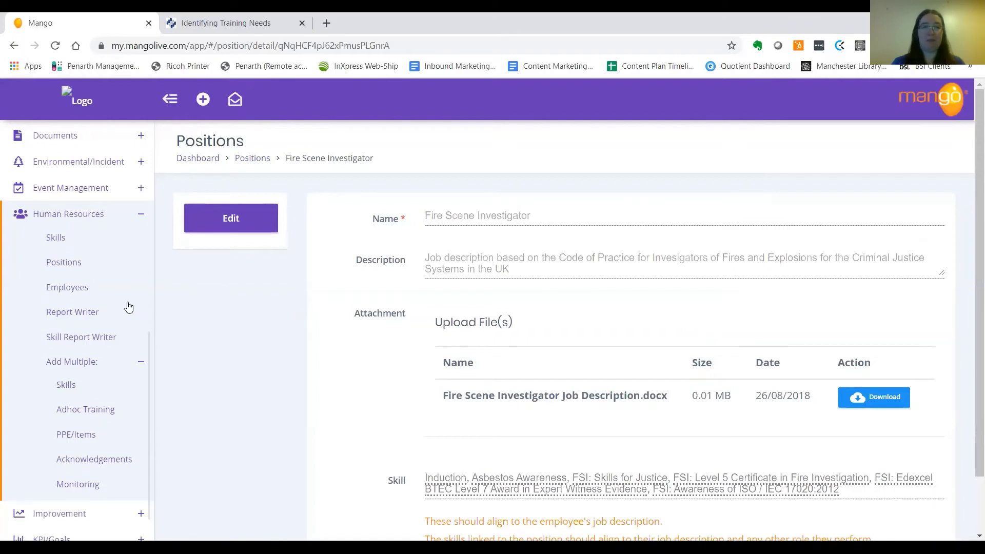
# Search the skills list for cscs and open the CSCS skill for editing.
pyautogui.click(62, 242)
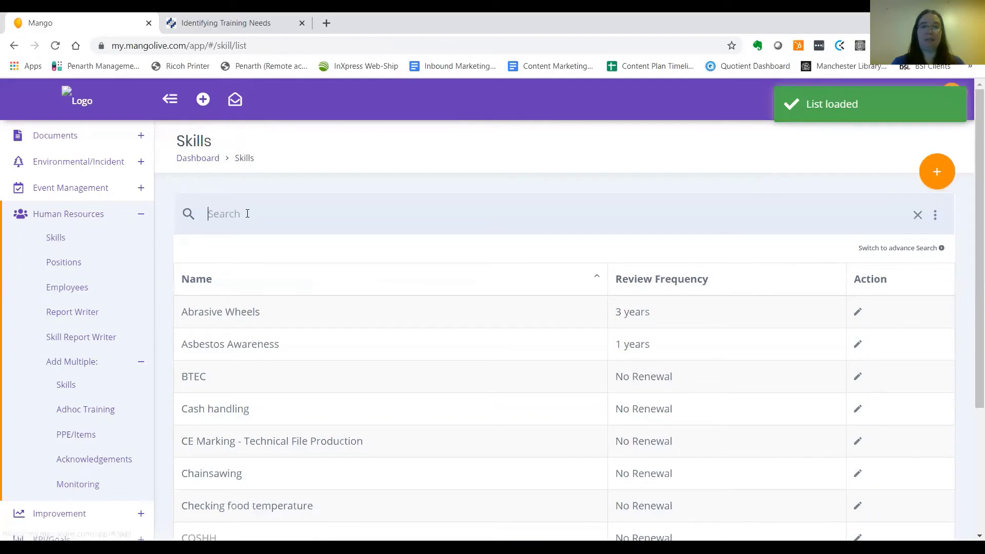
pyautogui.write('cscs')
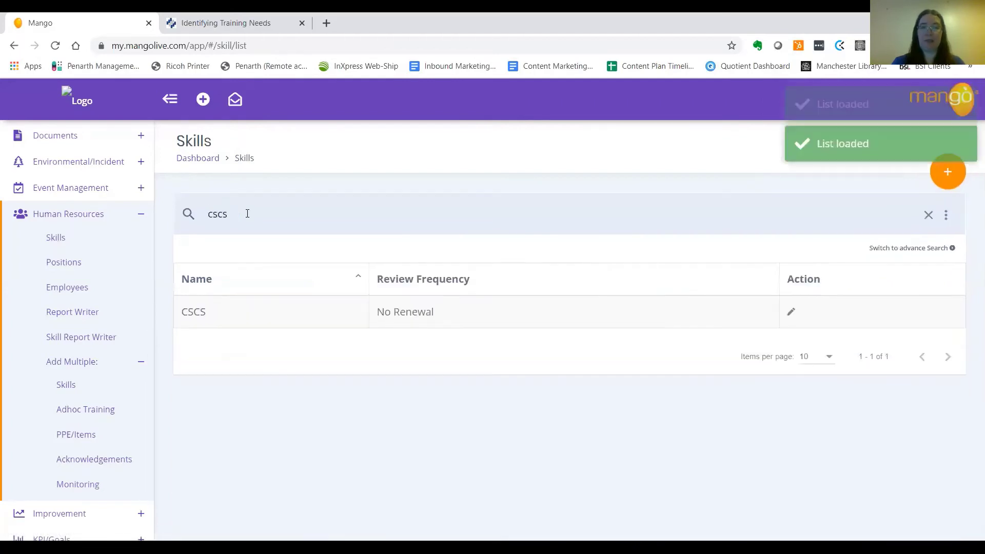
pyautogui.click(200, 322)
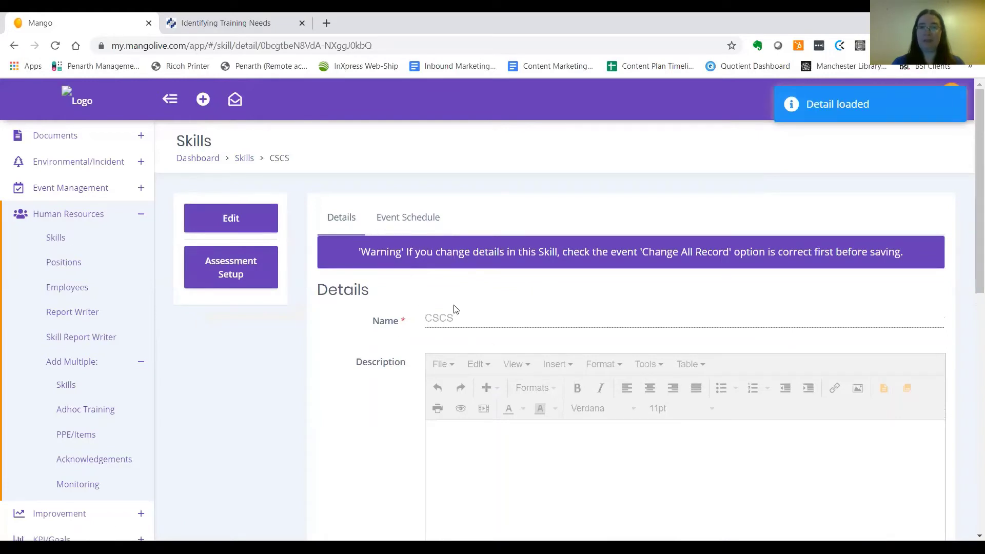
pyautogui.click(261, 218)
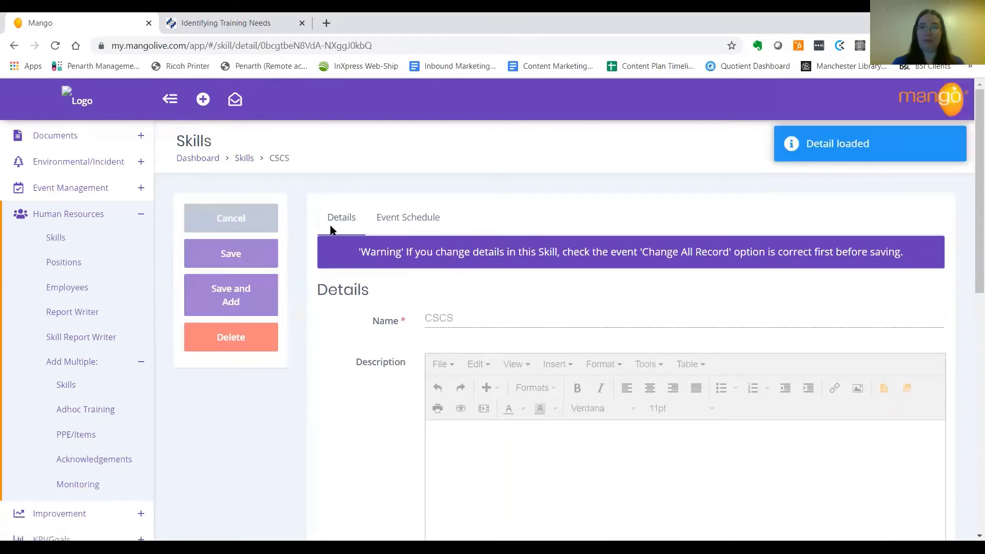
# Enable the event in the CSCS skill's event schedule, with the detail Refresher and a frequency of every 5 years.
pyautogui.click(390, 220)
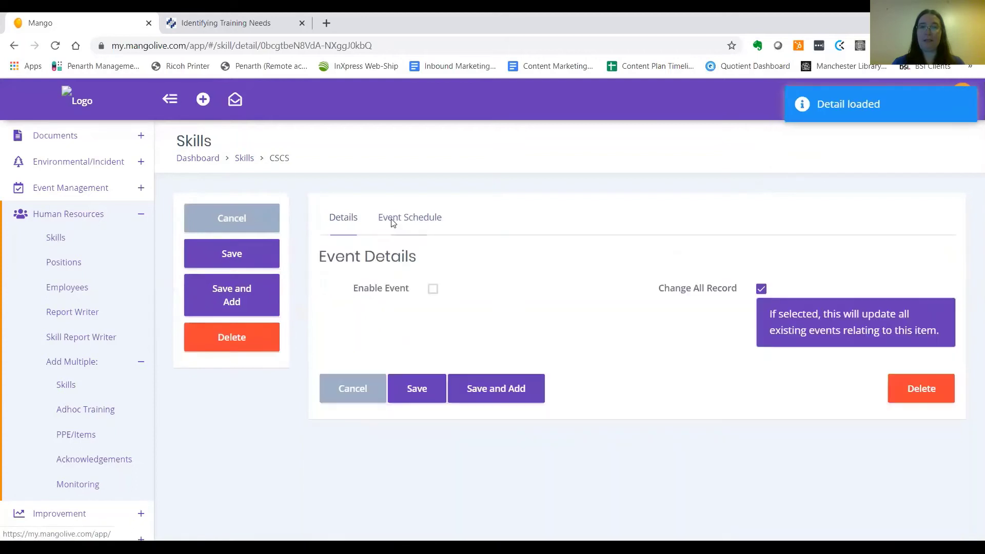
pyautogui.click(434, 290)
pyautogui.click(434, 387)
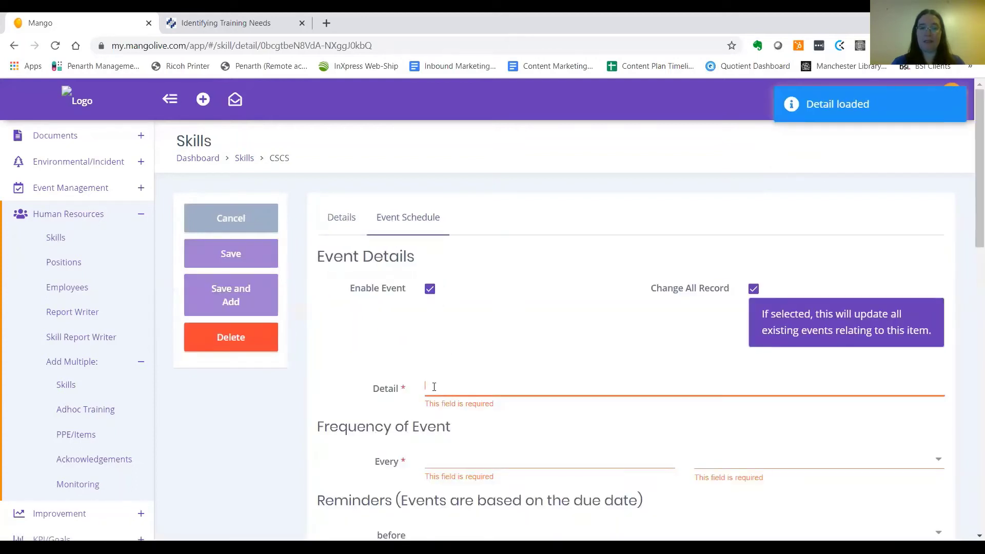
pyautogui.write('Refresher')
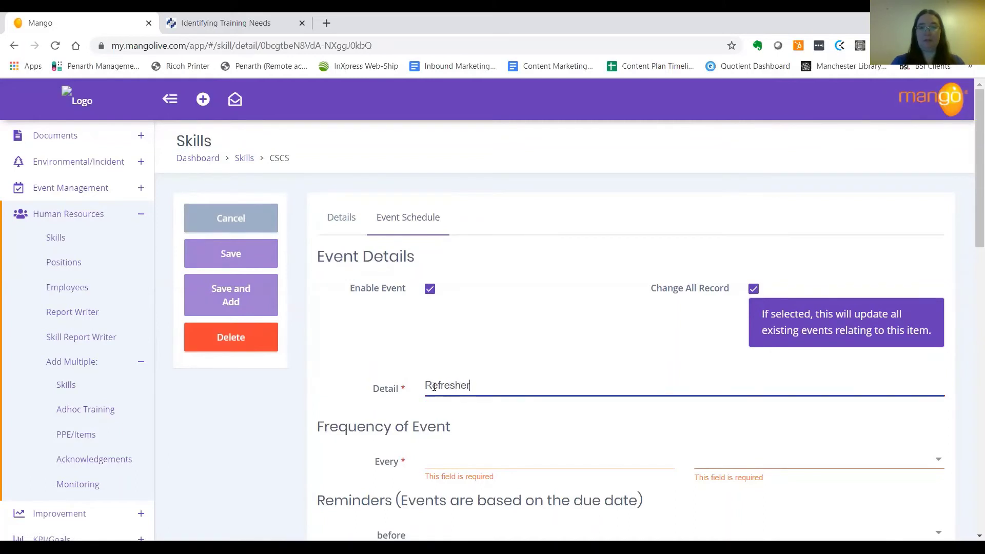
pyautogui.press('Tab')
pyautogui.write('5')
pyautogui.press('Tab')
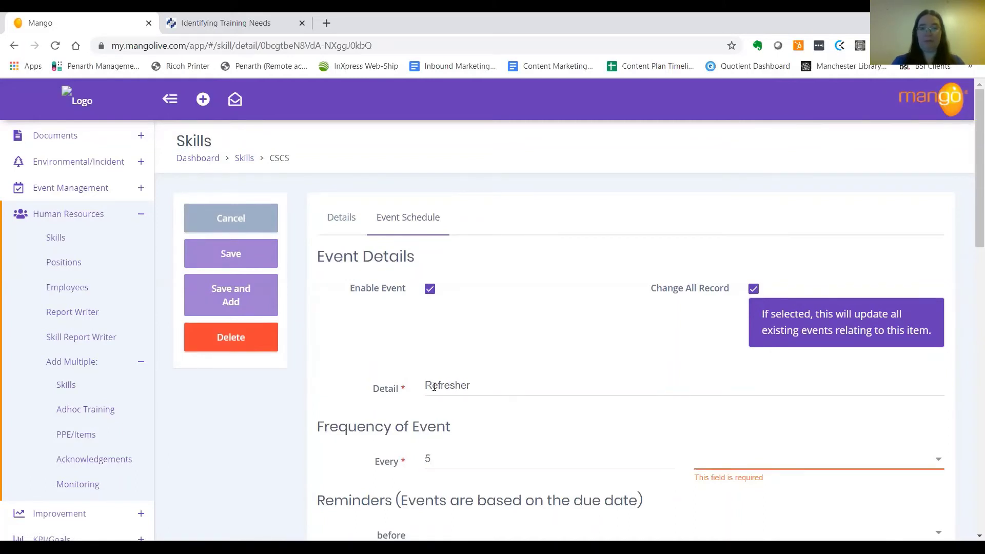
pyautogui.press('y')
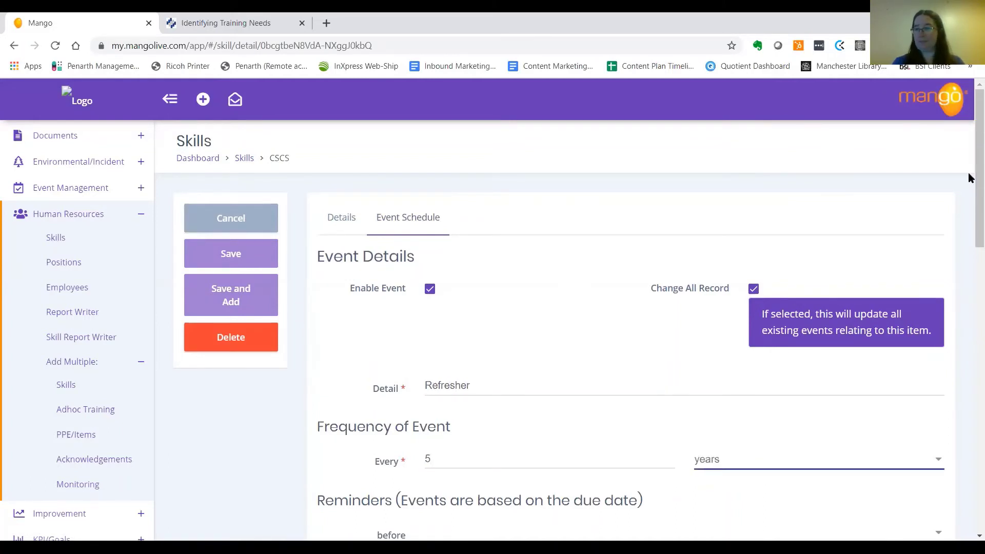
# Set the event's reminders to start 2 months before the due date and repeat after every 2 weeks.
pyautogui.scroll(-5, 968, 206)
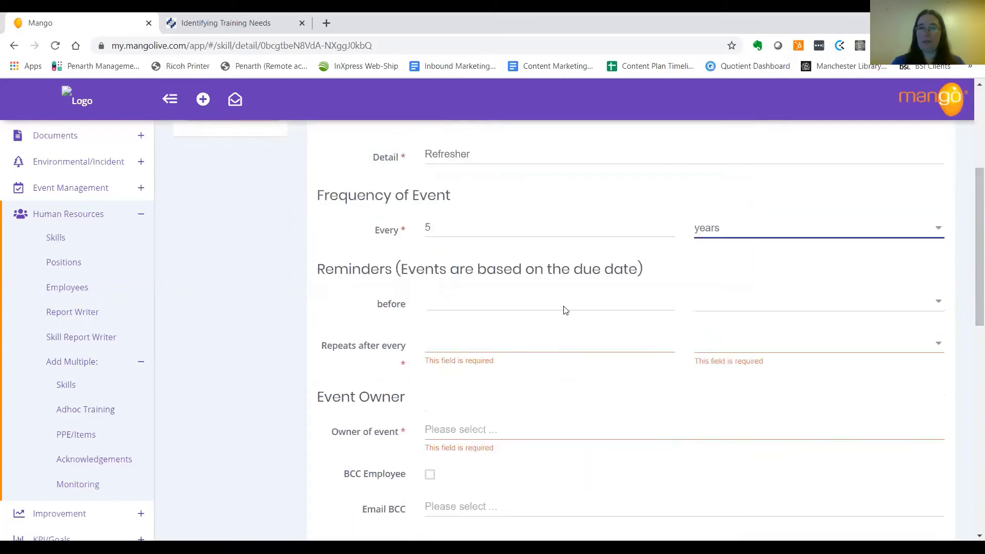
pyautogui.click(565, 310)
pyautogui.press('Tab')
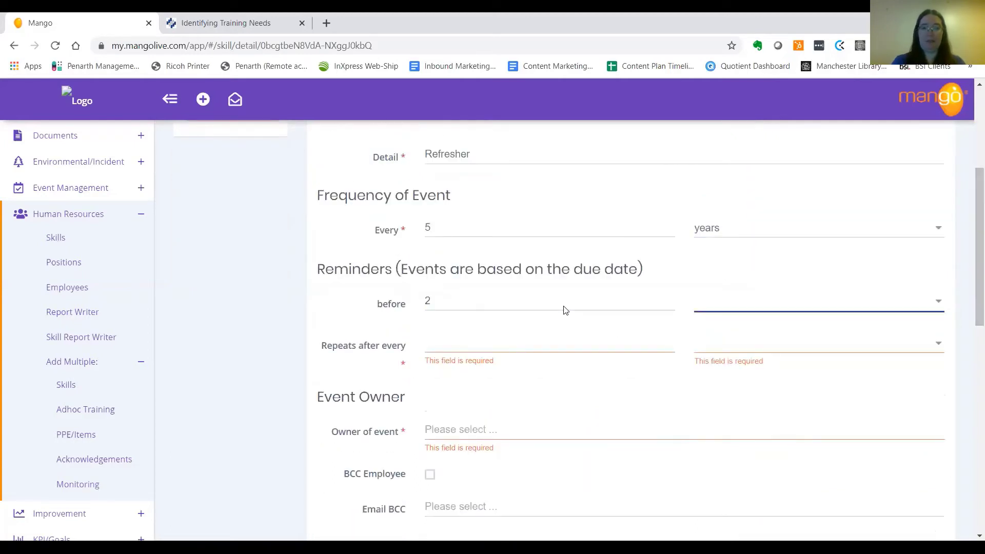
pyautogui.press('m')
pyautogui.press('Tab')
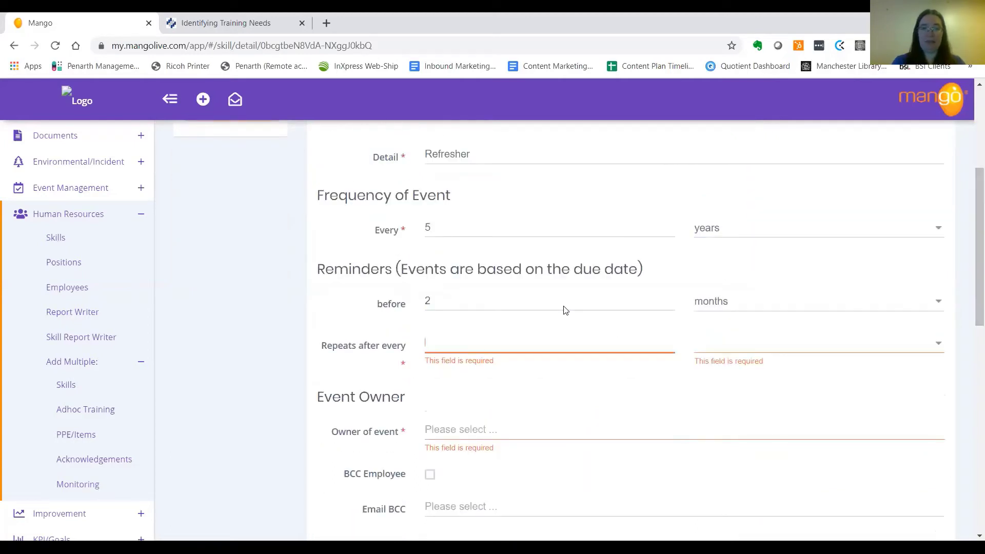
pyautogui.write('2')
pyautogui.press('Tab')
pyautogui.press('w')
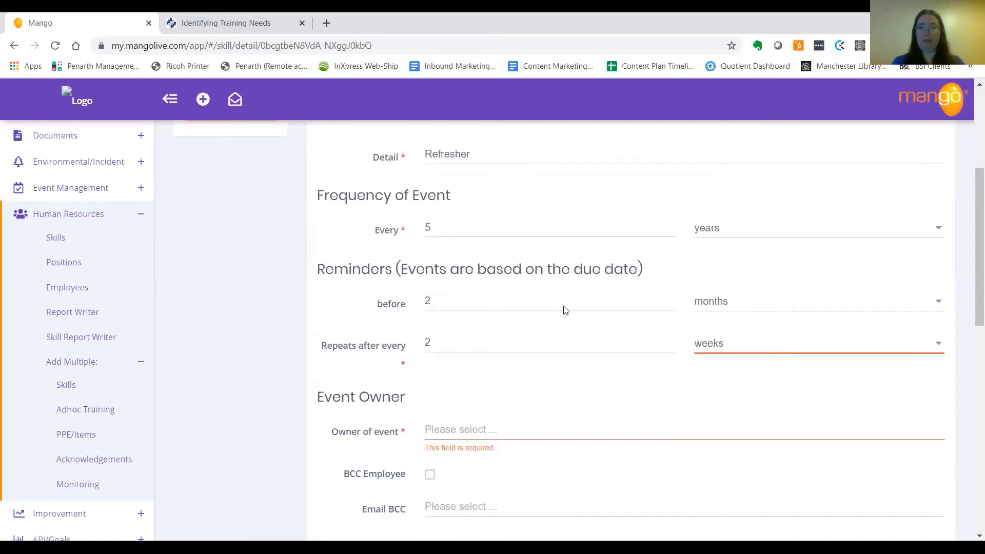
# Filter the people list by first name and assign the matching employee as owner of the event.
pyautogui.scroll(-1, 970, 286)
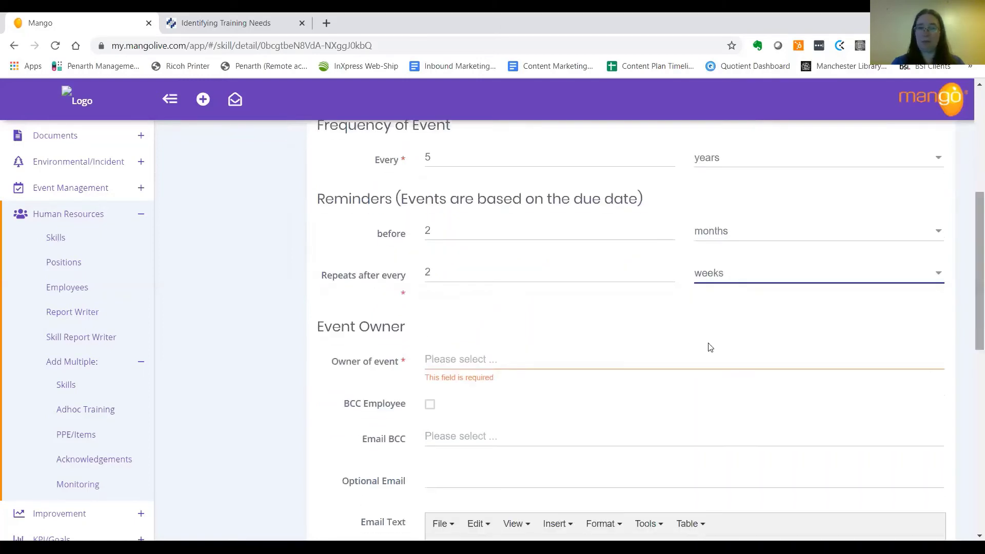
pyautogui.click(471, 364)
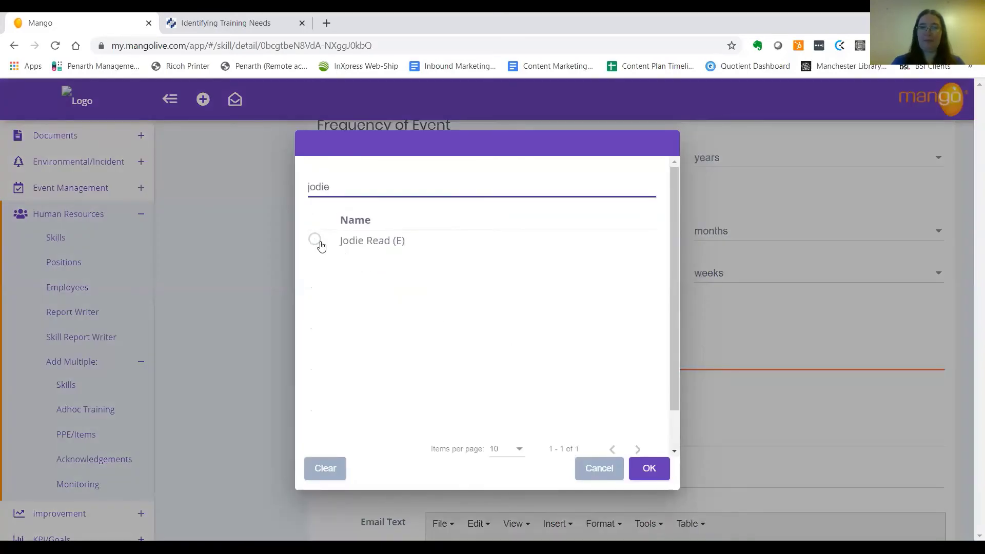
pyautogui.click(316, 241)
pyautogui.click(664, 479)
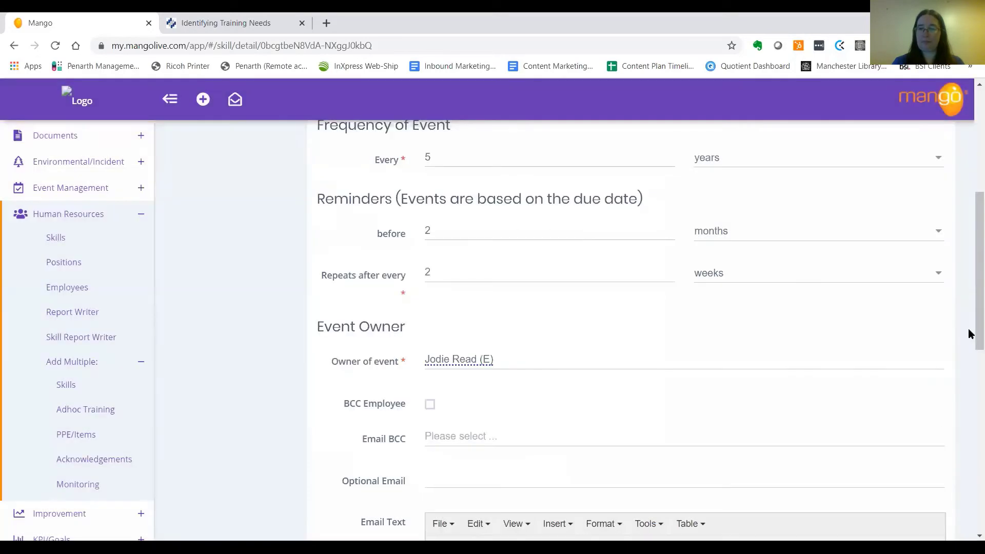
# Set the escalation alert to trigger 2 weeks after the due date.
pyautogui.scroll(-5, 968, 310)
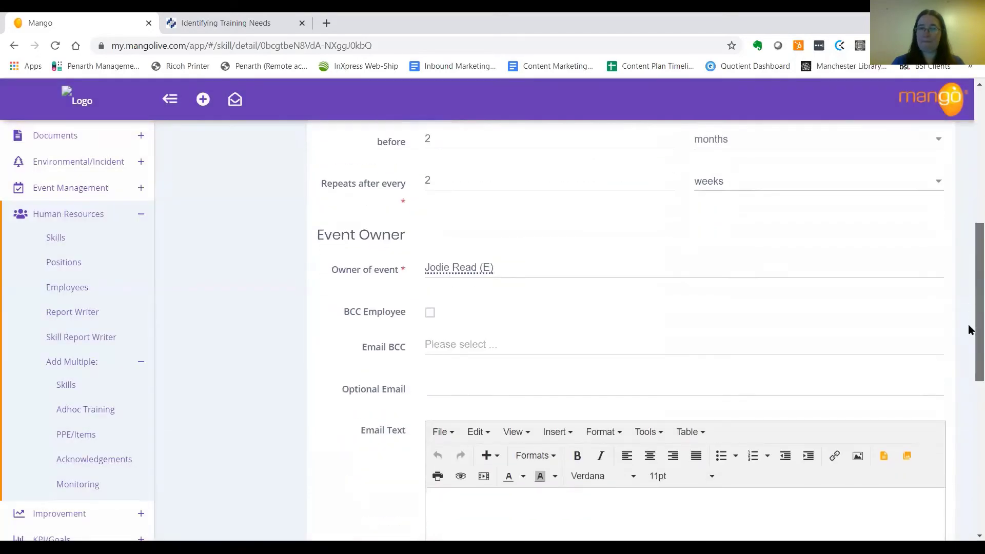
pyautogui.scroll(-3, 970, 436)
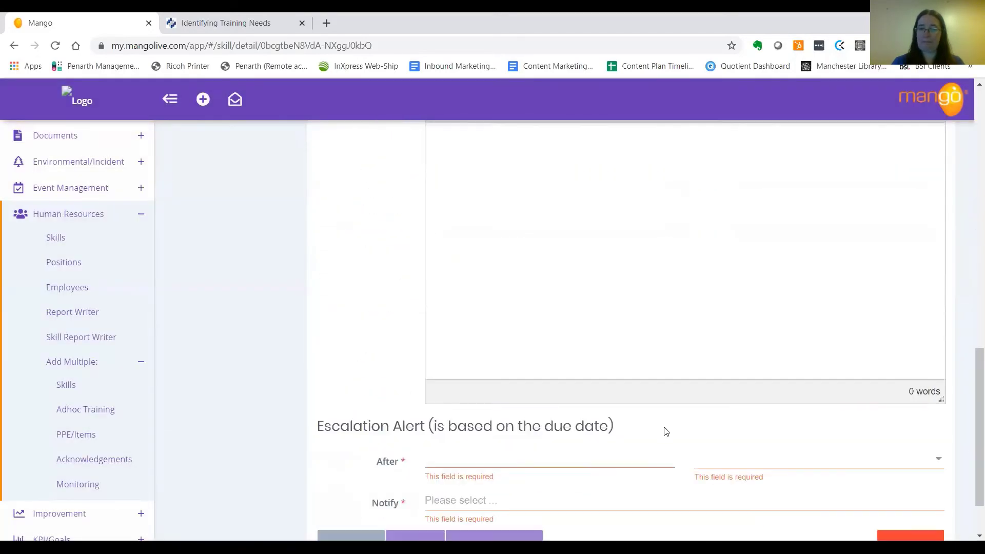
pyautogui.click(626, 456)
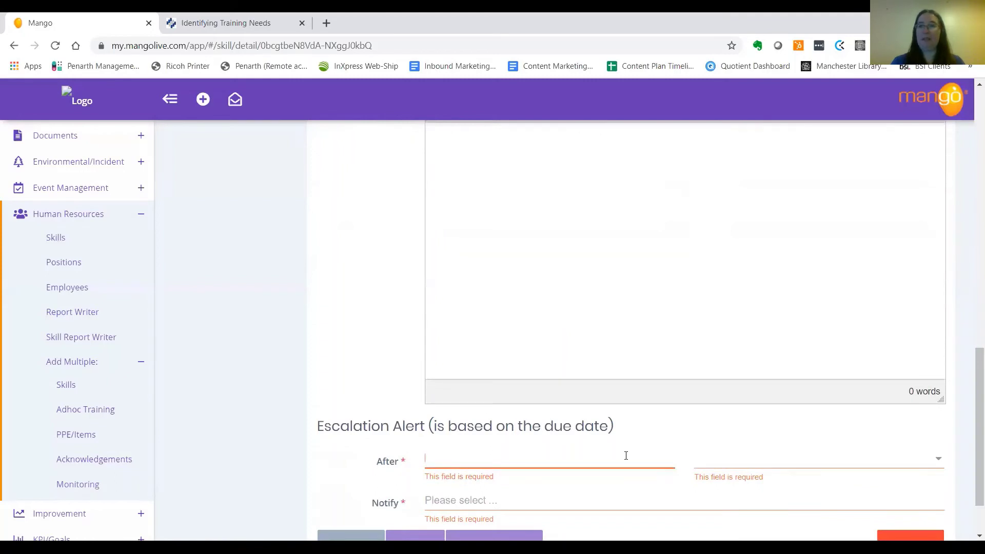
pyautogui.write('2')
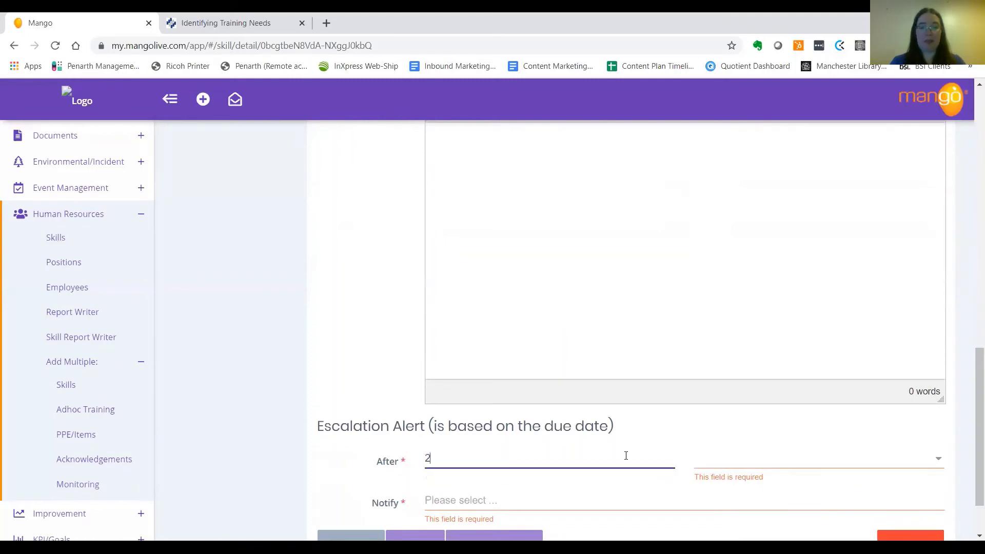
pyautogui.press('Tab')
pyautogui.press('w')
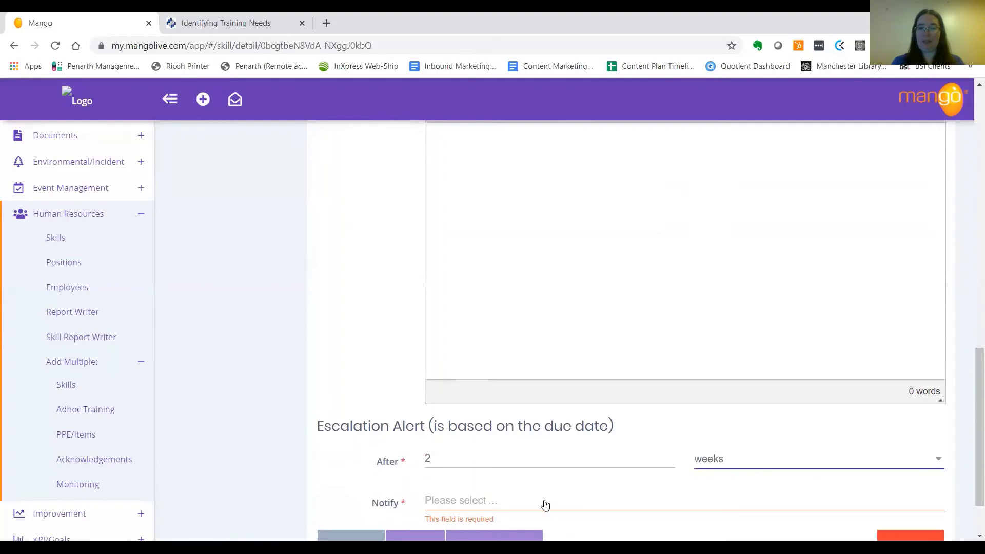
# Choose the first employee in the people list as the escalation contact to notify and save the CSCS skill.
pyautogui.click(516, 503)
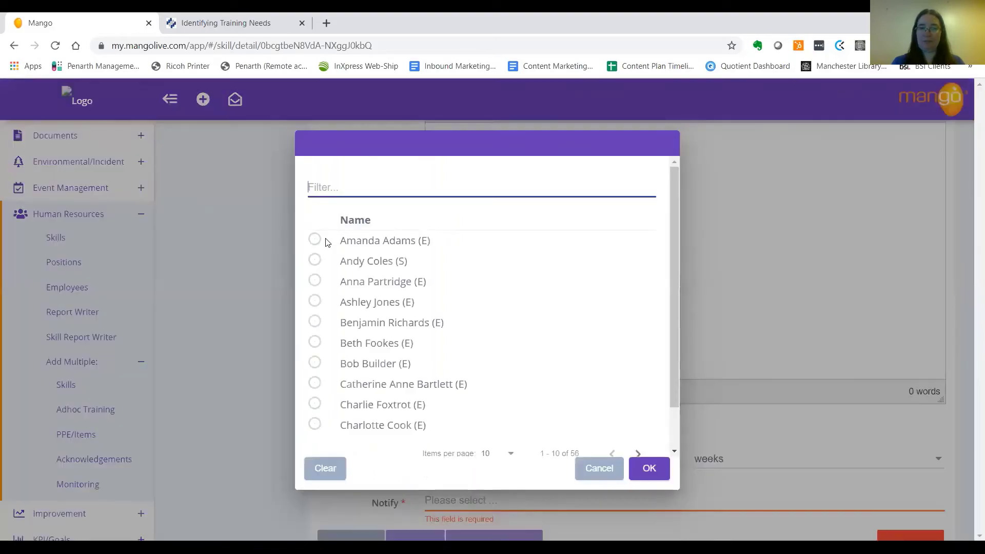
pyautogui.click(315, 240)
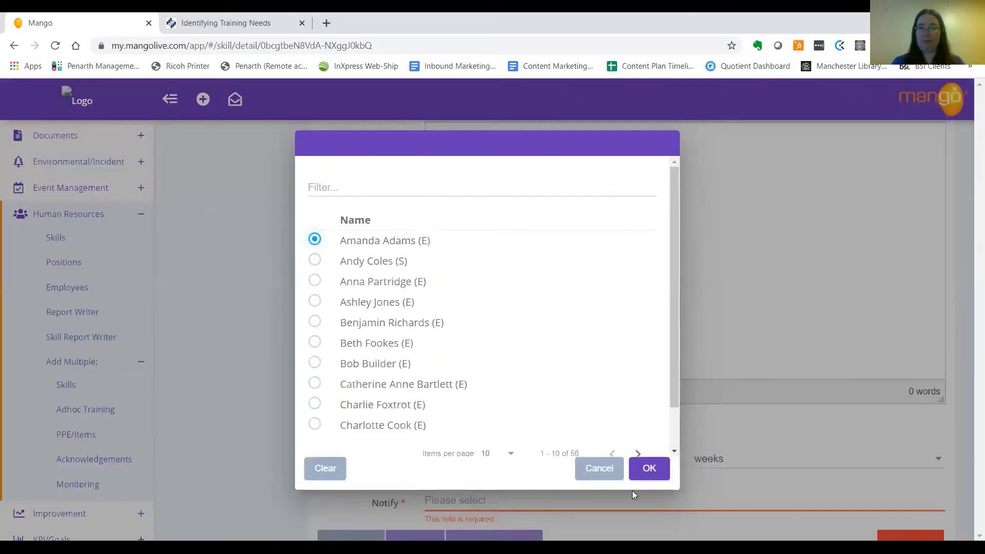
pyautogui.click(649, 469)
pyautogui.scroll(-3, 970, 369)
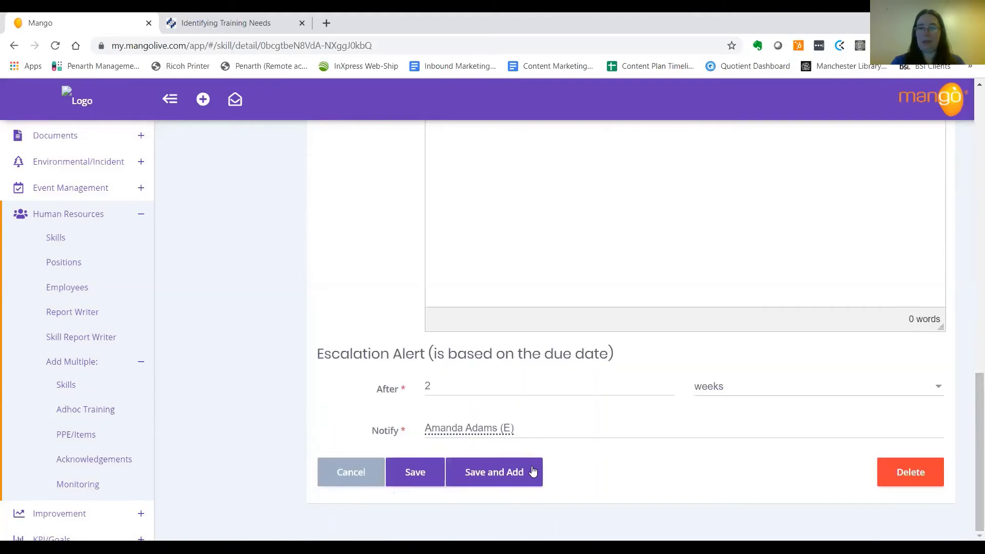
pyautogui.click(417, 471)
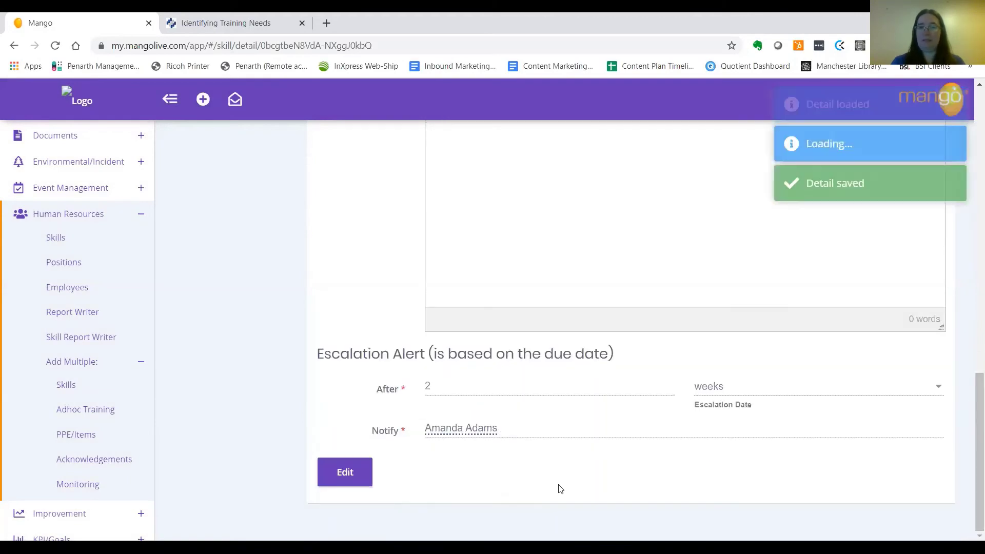
# Search the Human Resources employee list by first name and open the matching employee's record.
pyautogui.scroll(10, 969, 453)
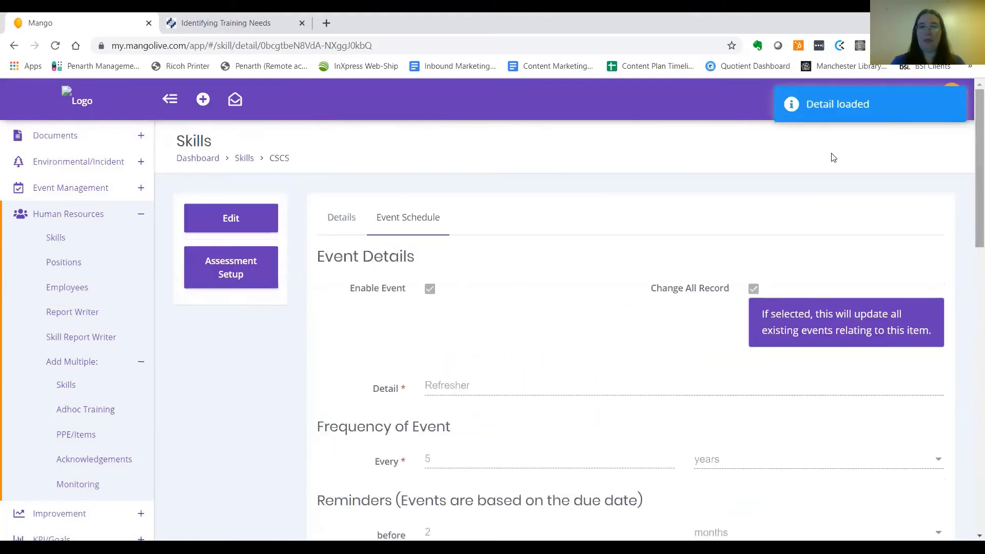
pyautogui.click(73, 263)
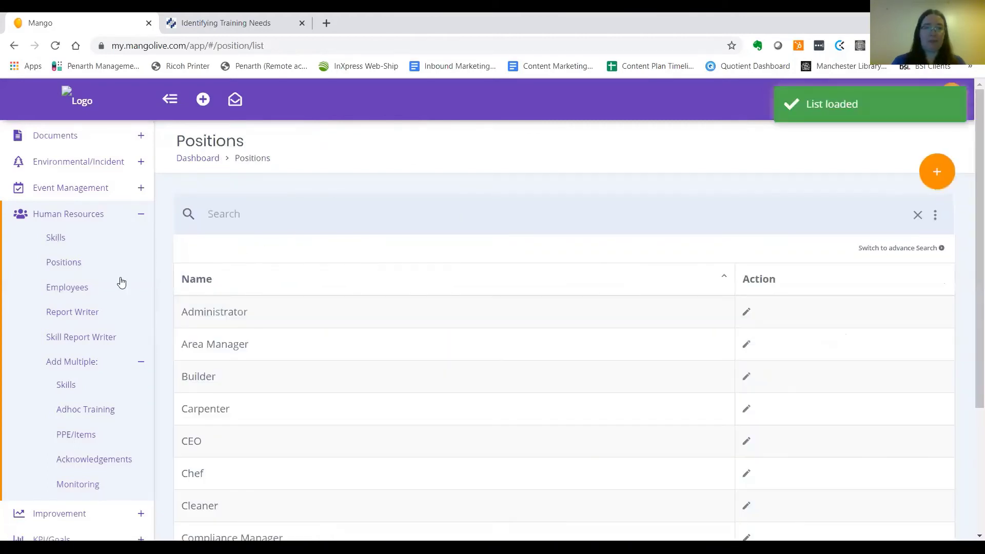
pyautogui.click(76, 290)
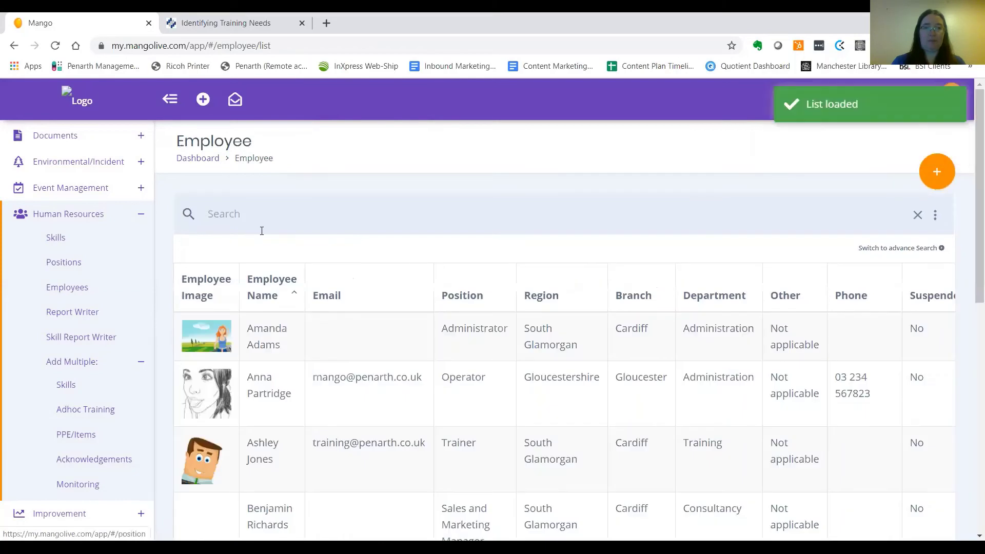
pyautogui.click(262, 231)
pyautogui.write('charlie')
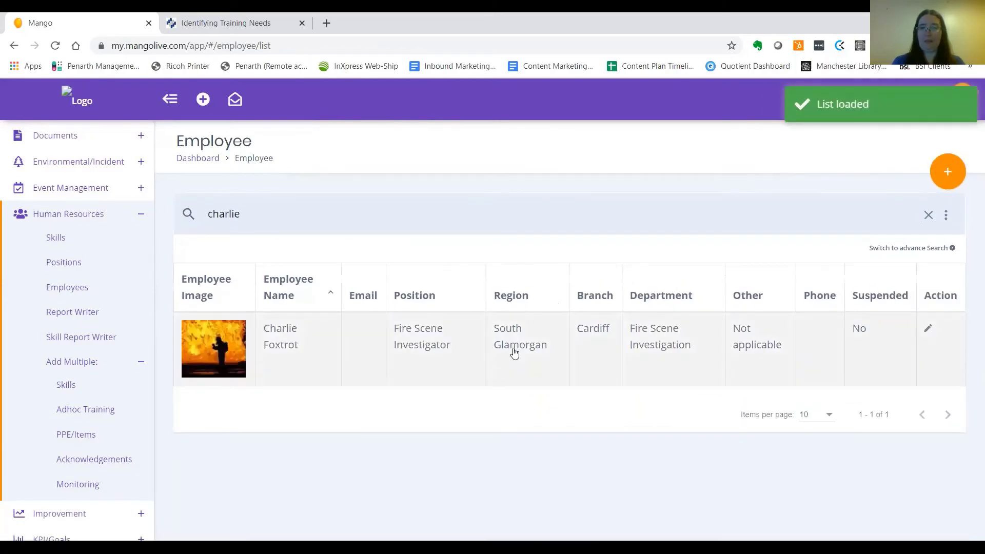
pyautogui.click(514, 353)
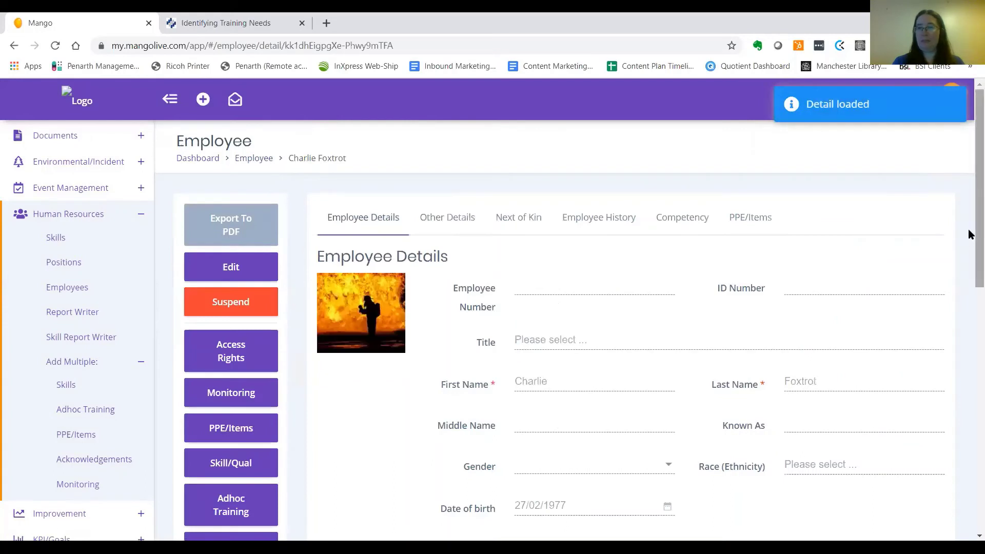
# Review the skills in the employee's Competency section, checking competency levels, assessed dates and expiry dates.
pyautogui.scroll(-1, 970, 241)
pyautogui.click(675, 180)
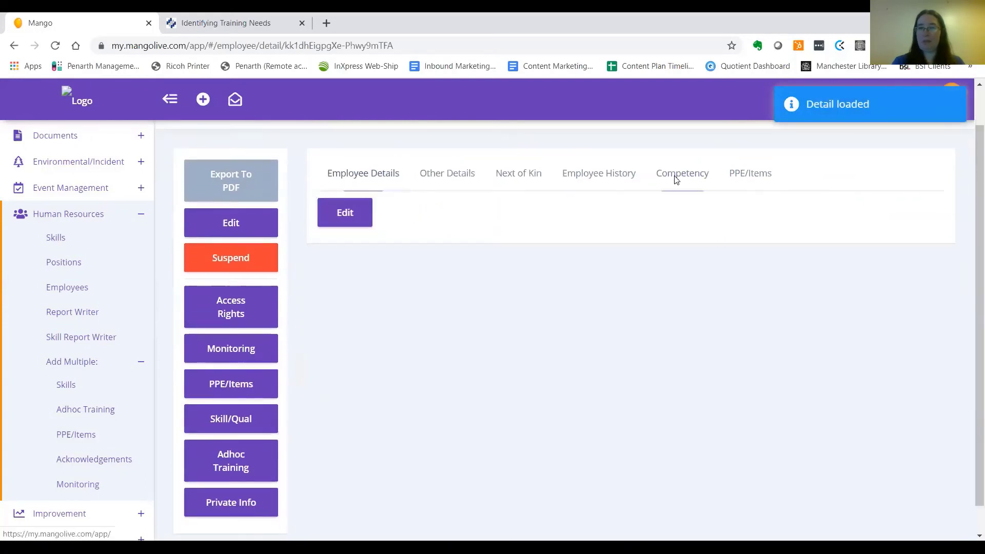
pyautogui.scroll(-2, 968, 256)
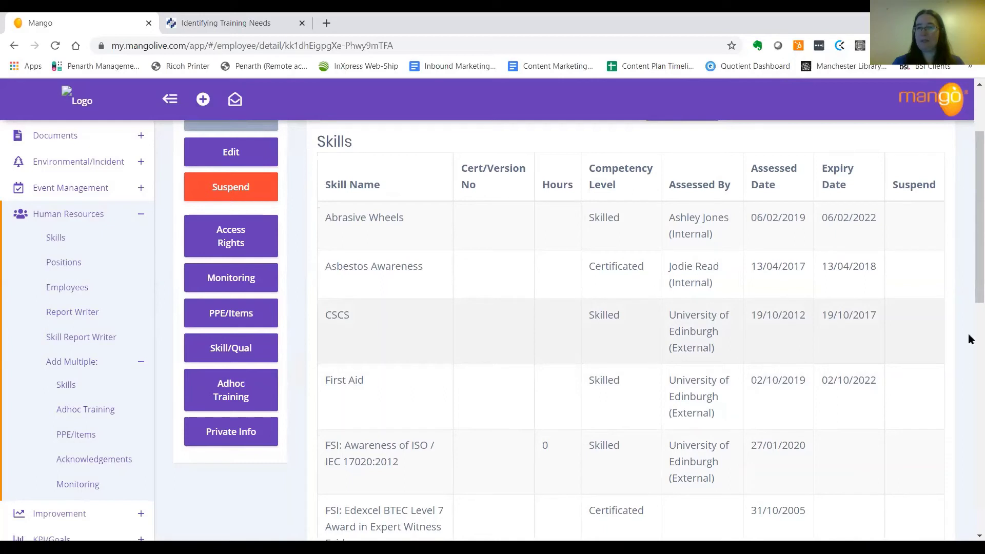
pyautogui.scroll(-1, 970, 323)
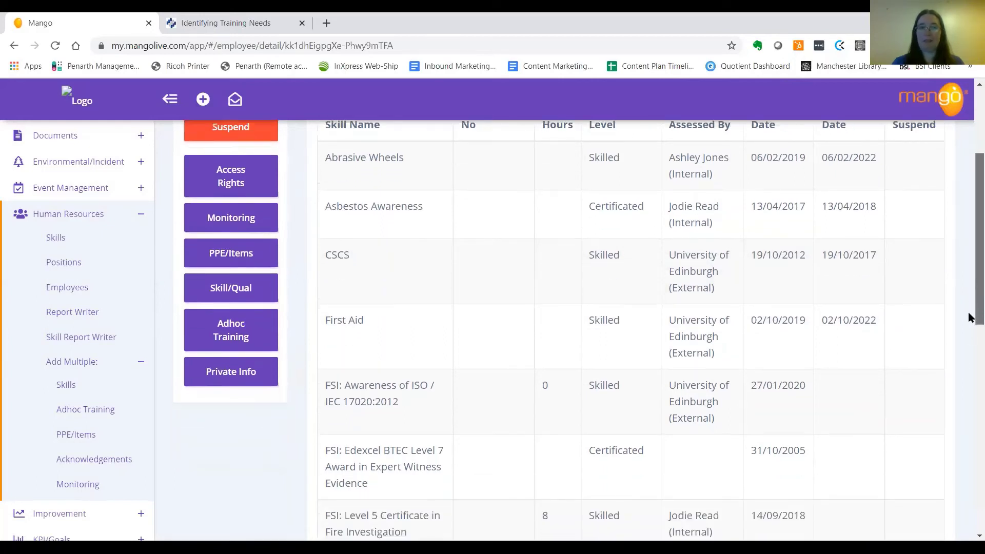
pyautogui.scroll(1, 969, 318)
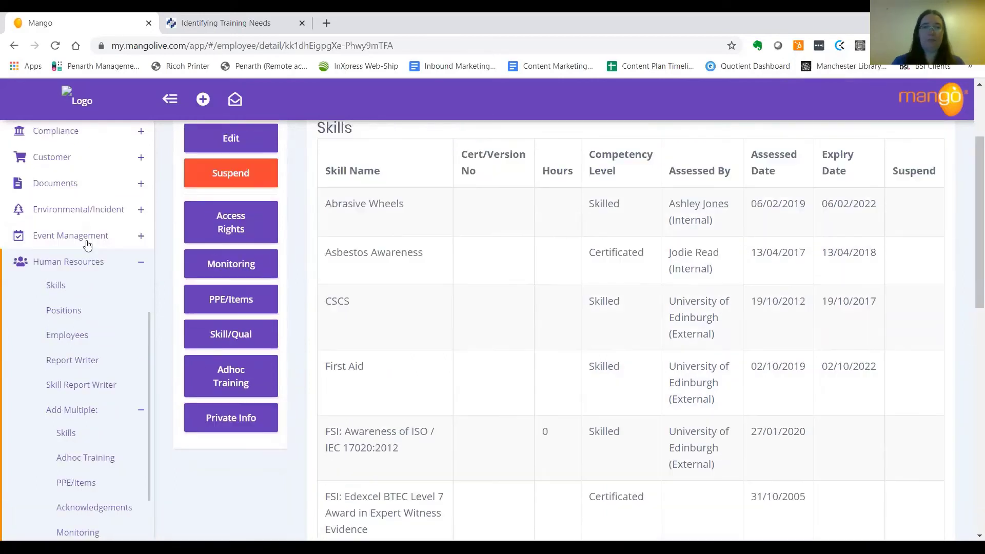
# Search the managed events for "cscs" and review the refresher events, their due dates and owners.
pyautogui.click(86, 241)
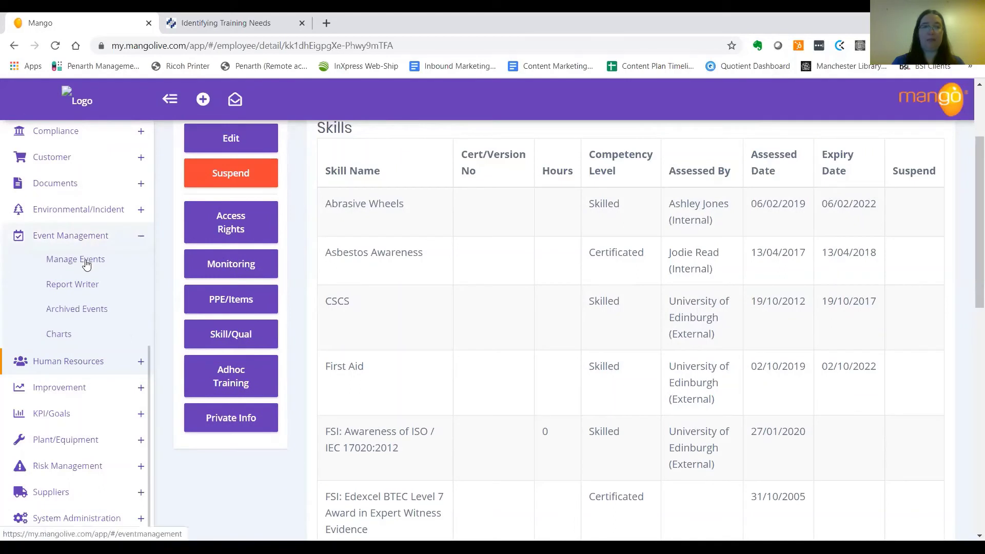
pyautogui.click(86, 261)
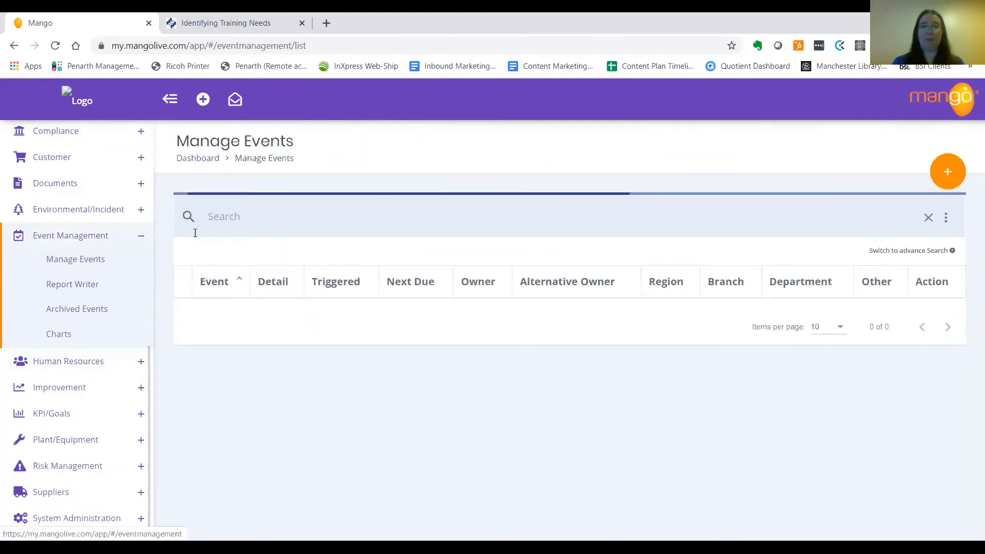
pyautogui.click(228, 223)
pyautogui.write('cscs')
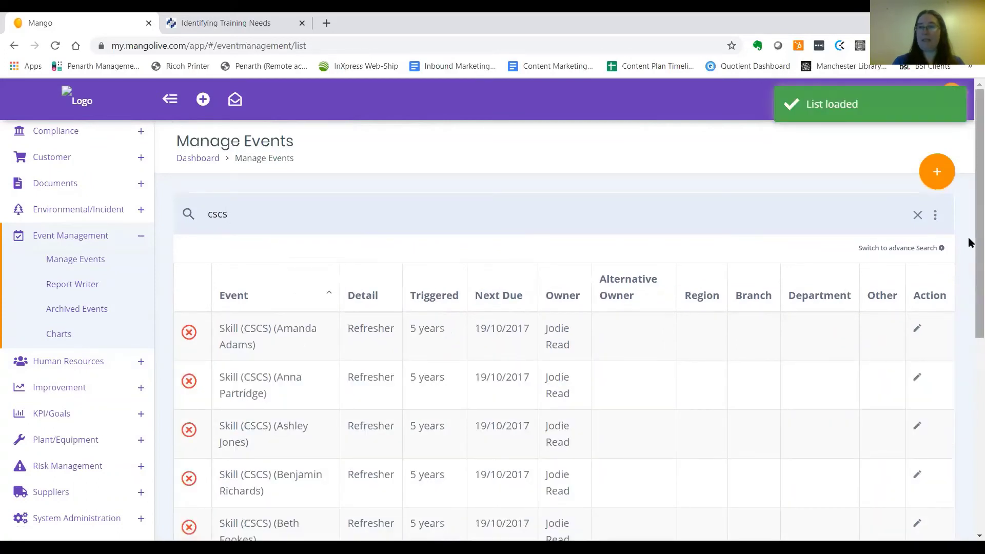
pyautogui.moveTo(970, 242); pyautogui.dragTo(856, 291)
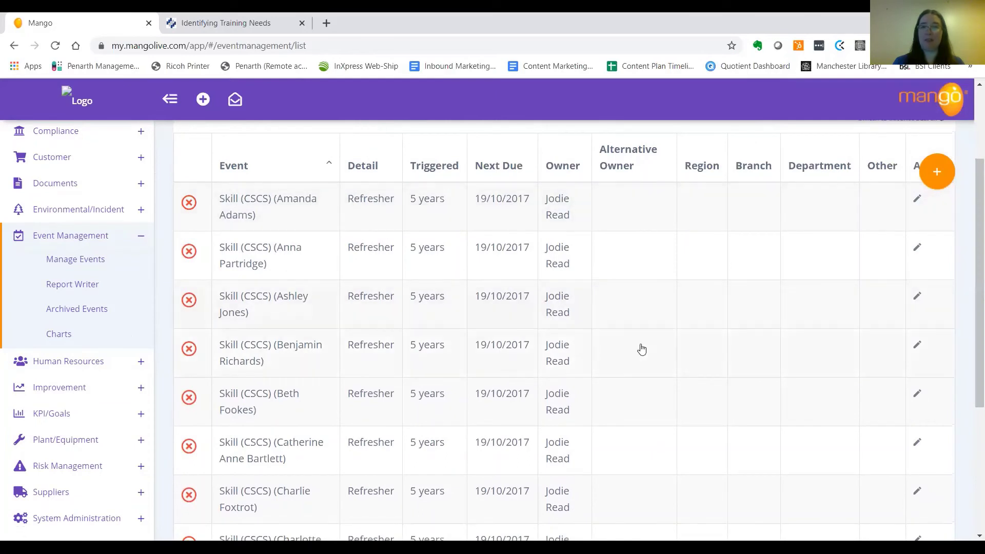
pyautogui.moveTo(968, 264); pyautogui.dragTo(970, 191)
pyautogui.write('cscs')
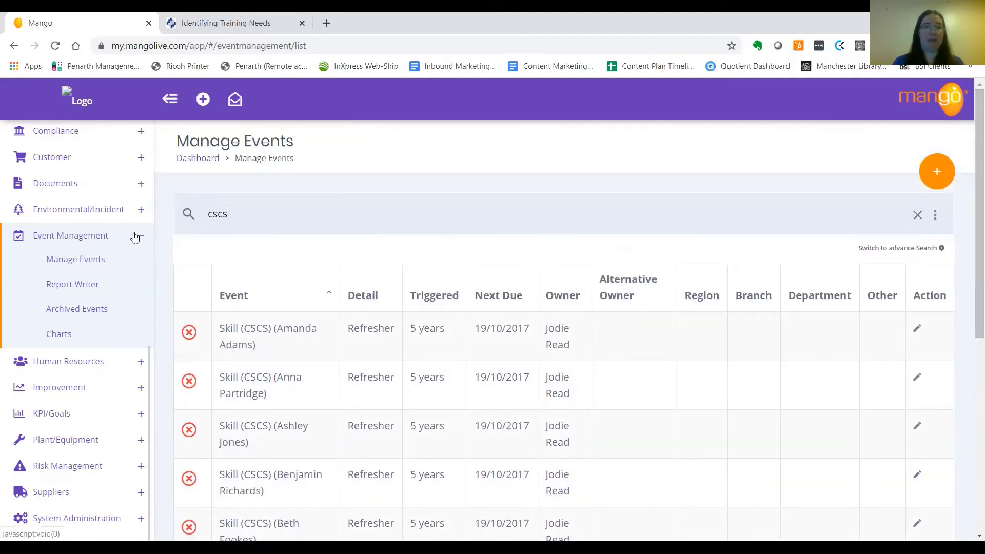
# Start a new report in the Human Resources Skill Report Writer.
pyautogui.moveTo(149, 370); pyautogui.dragTo(149, 330)
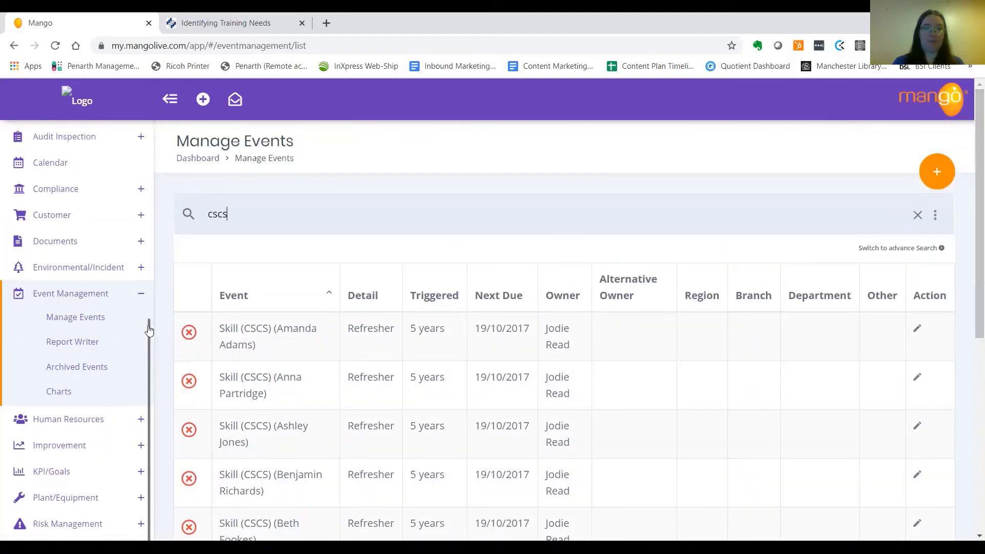
pyautogui.scroll(2, 149, 330)
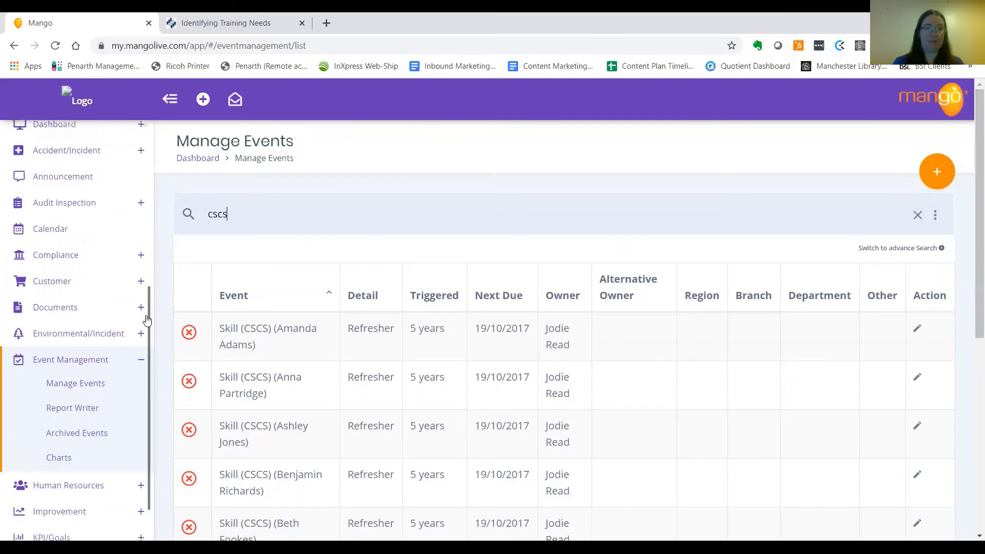
pyautogui.scroll(-3, 147, 321)
pyautogui.click(66, 374)
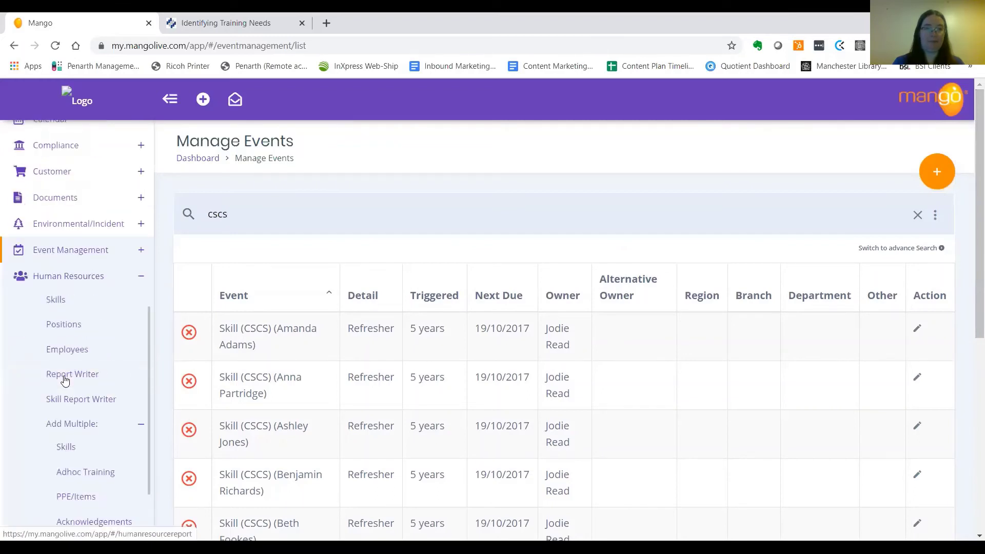
pyautogui.scroll(-2, 146, 366)
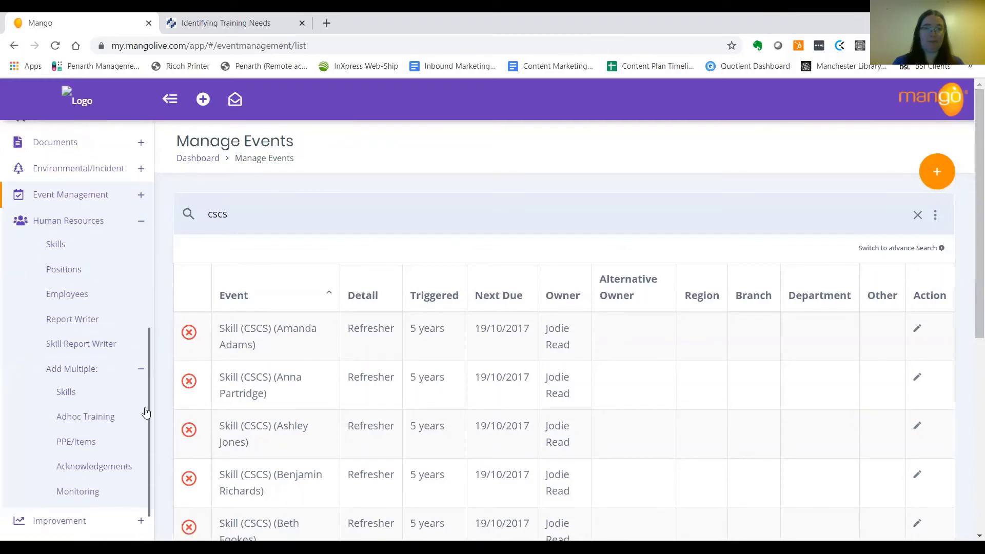
pyautogui.click(81, 339)
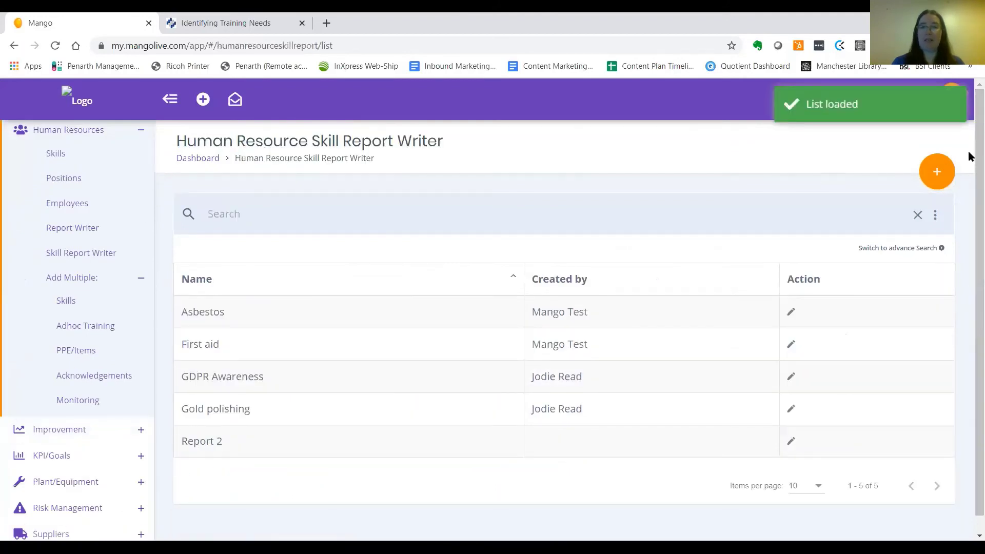
pyautogui.click(943, 175)
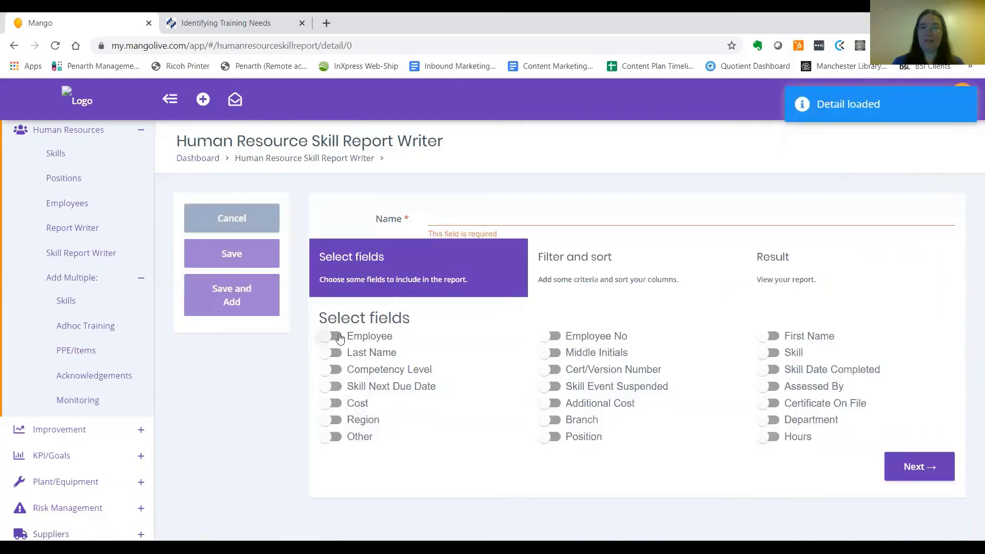
# Include the Employee, Competency Level, Skill Next Due Date and Skill fields, name the report CSCS, and proceed to its filters.
pyautogui.click(339, 338)
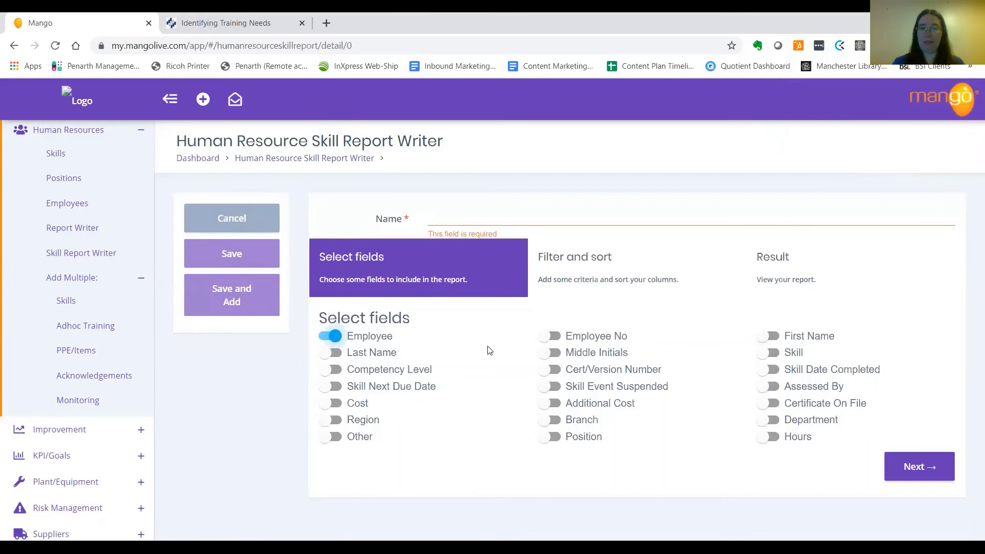
pyautogui.click(334, 373)
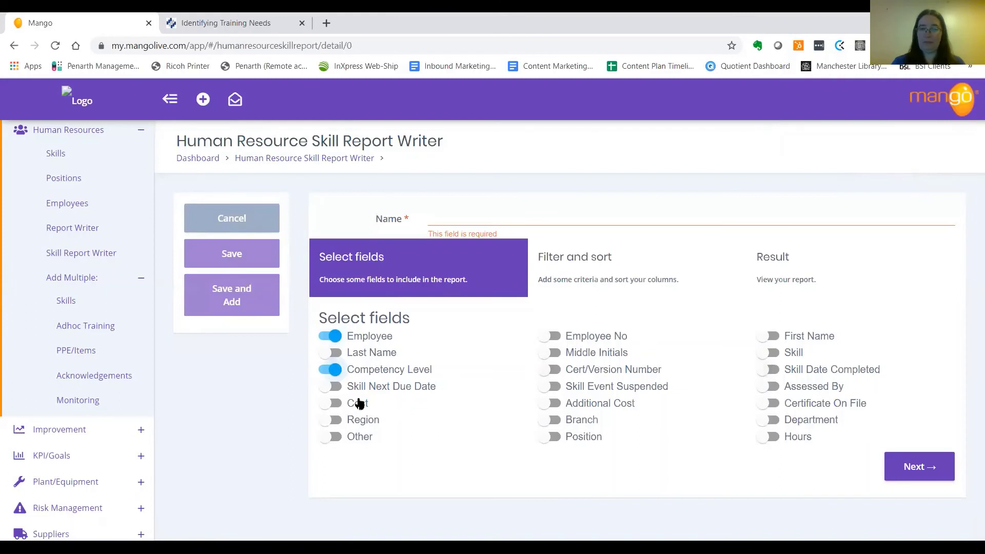
pyautogui.click(333, 389)
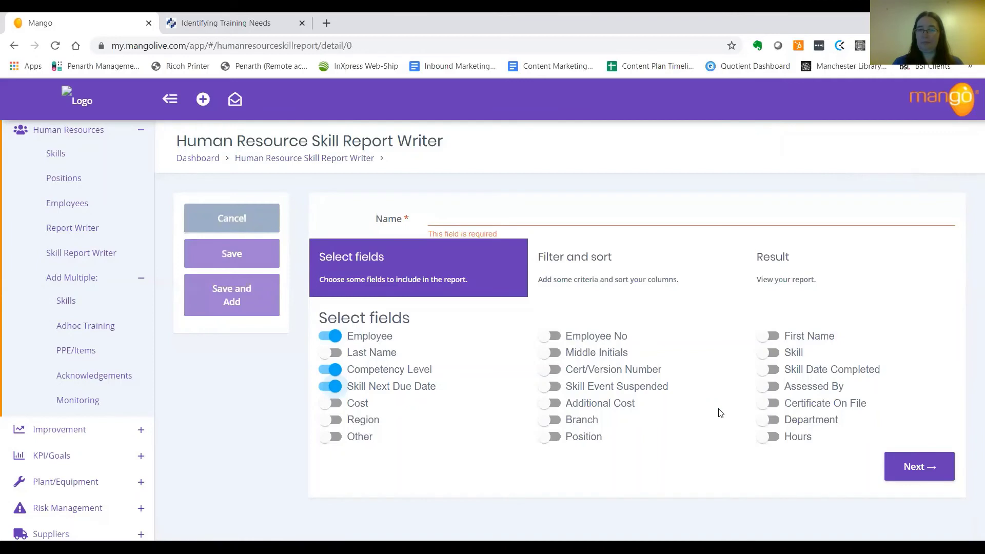
pyautogui.click(771, 354)
pyautogui.click(486, 214)
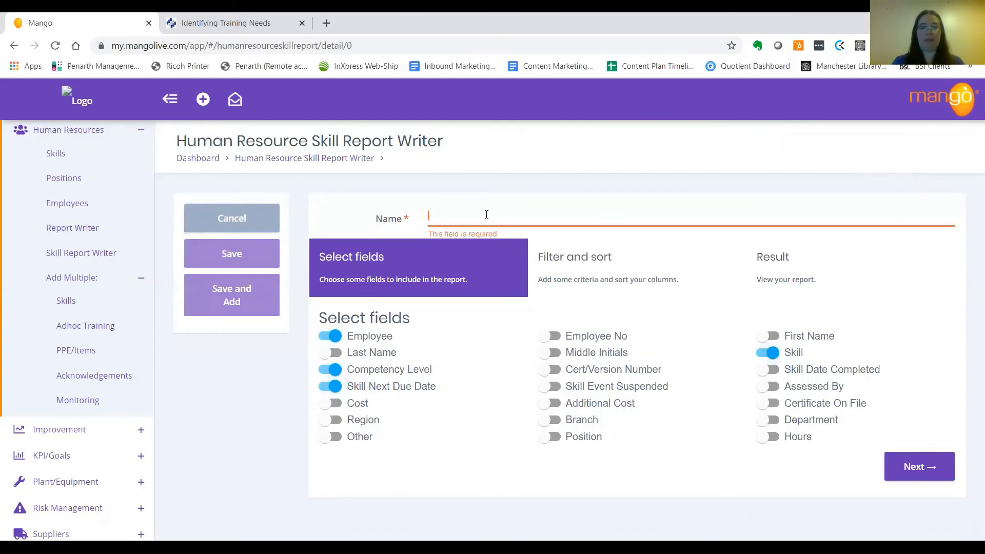
pyautogui.write('csq')
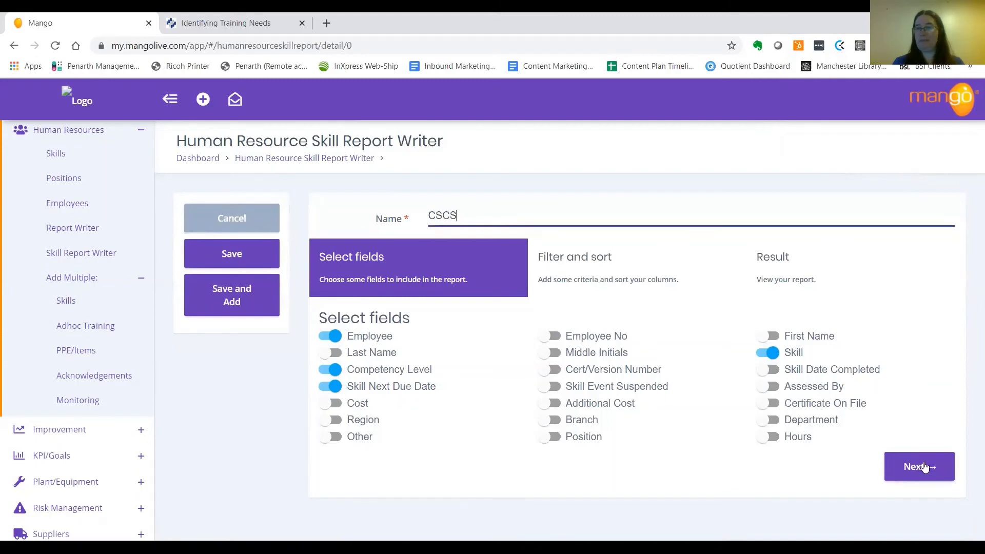
pyautogui.click(921, 467)
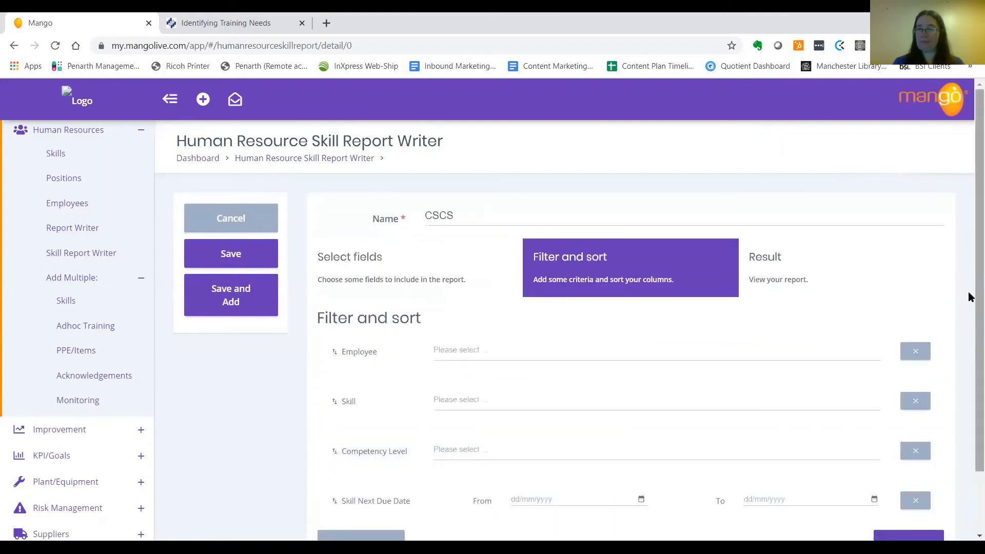
# Filter the report to the CSCS skill and generate its result.
pyautogui.scroll(-1, 969, 331)
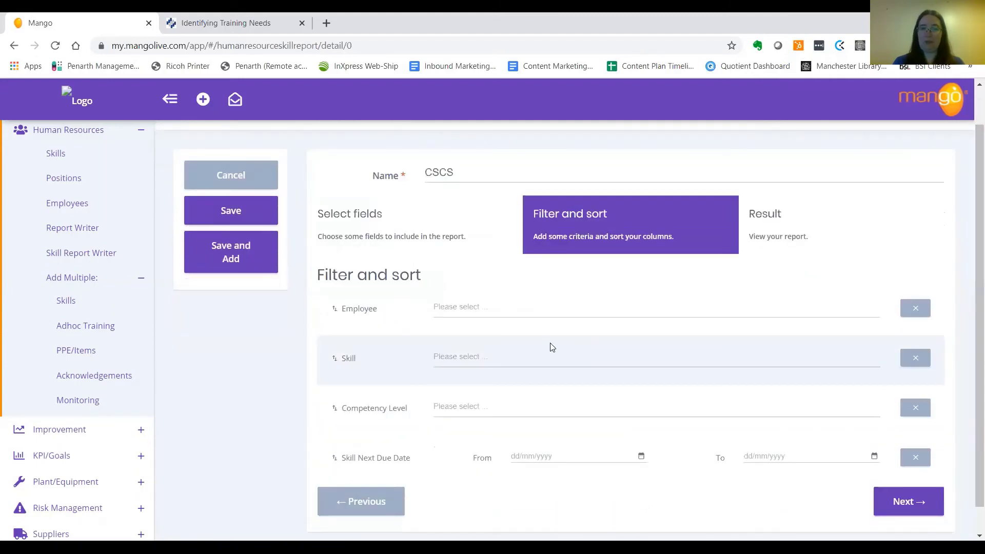
pyautogui.click(551, 348)
pyautogui.write('CSCS')
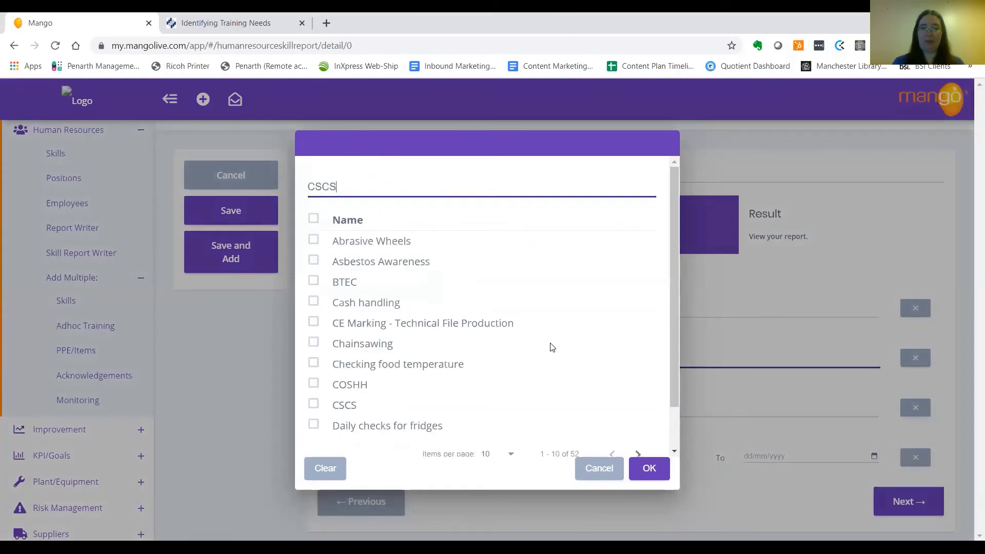
pyautogui.click(312, 249)
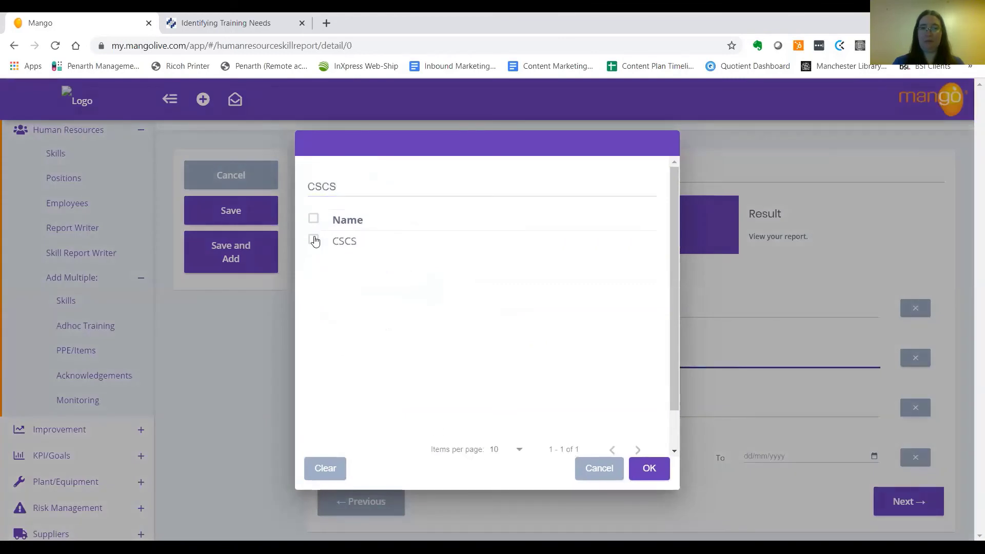
pyautogui.click(313, 239)
pyautogui.click(648, 468)
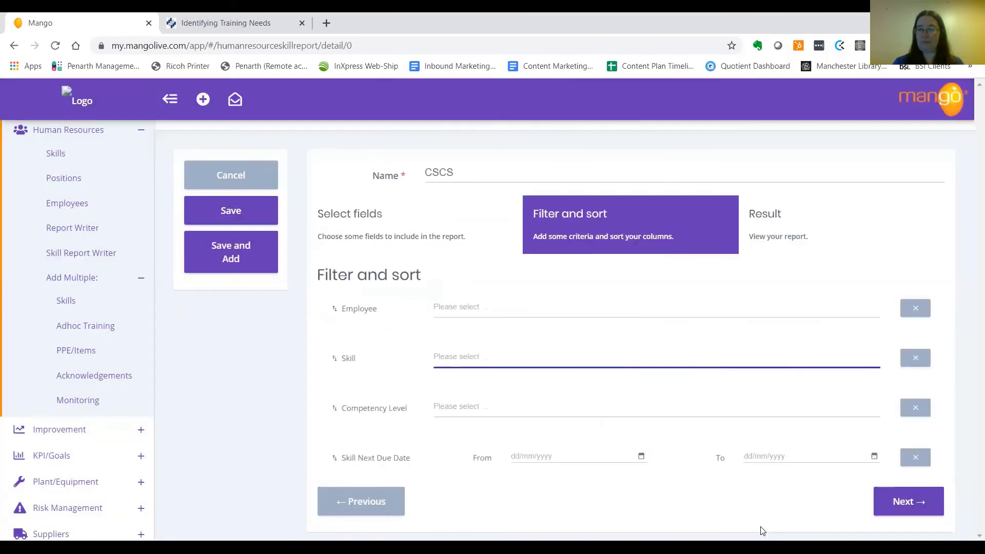
pyautogui.click(905, 512)
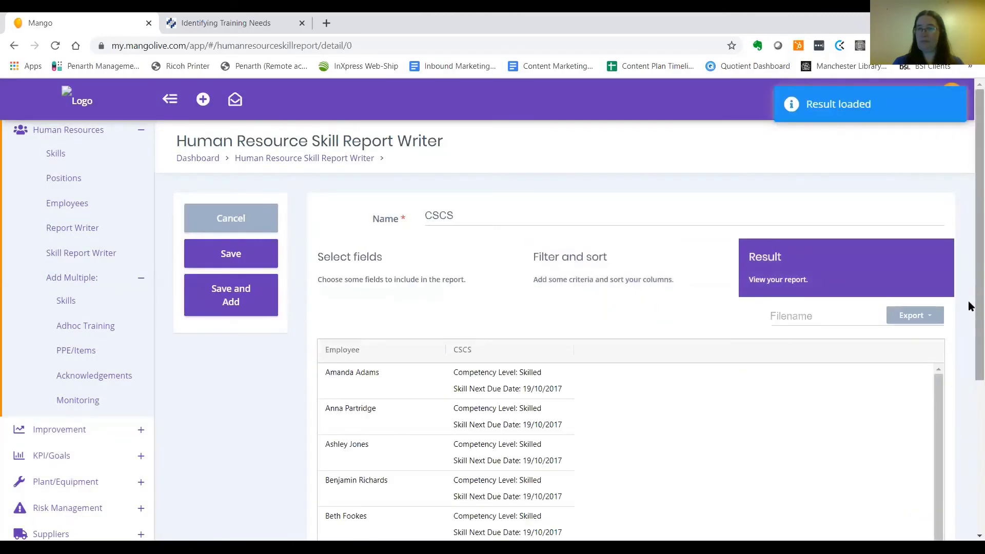
# Examine each employee's CSCS competency level and next due date in the report result.
pyautogui.moveTo(970, 343); pyautogui.dragTo(970, 383)
pyautogui.scroll(-3, 970, 382)
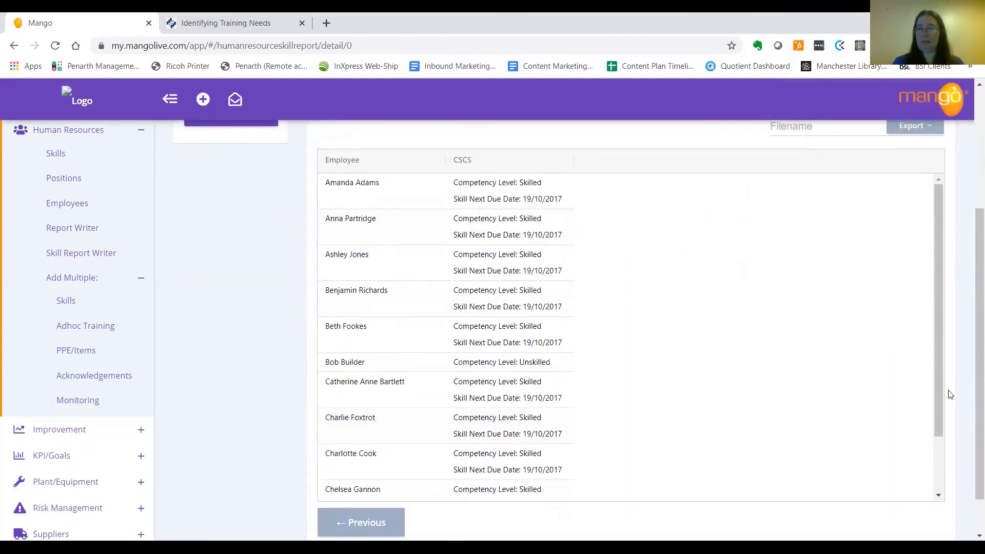
pyautogui.moveTo(937, 408); pyautogui.dragTo(941, 490)
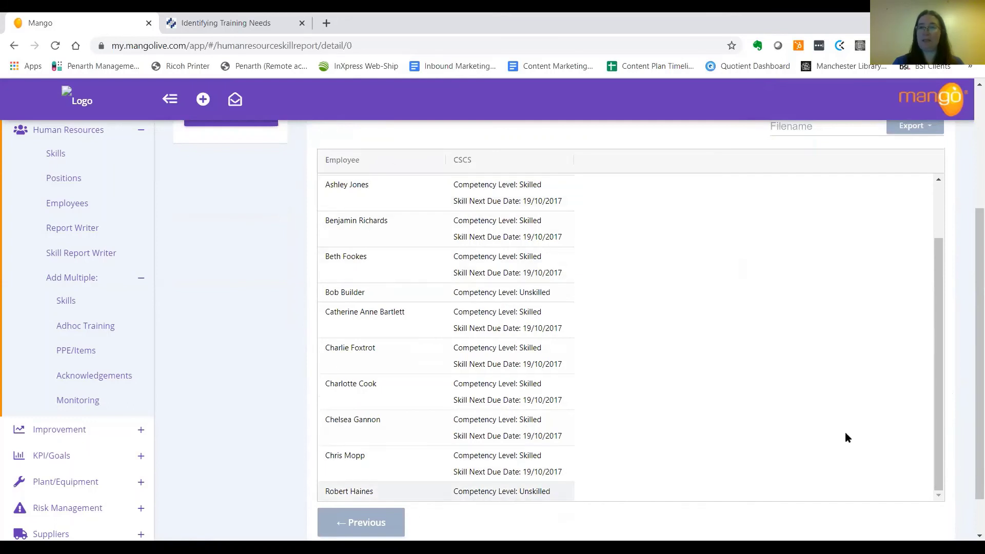
pyautogui.moveTo(939, 424); pyautogui.dragTo(969, 238)
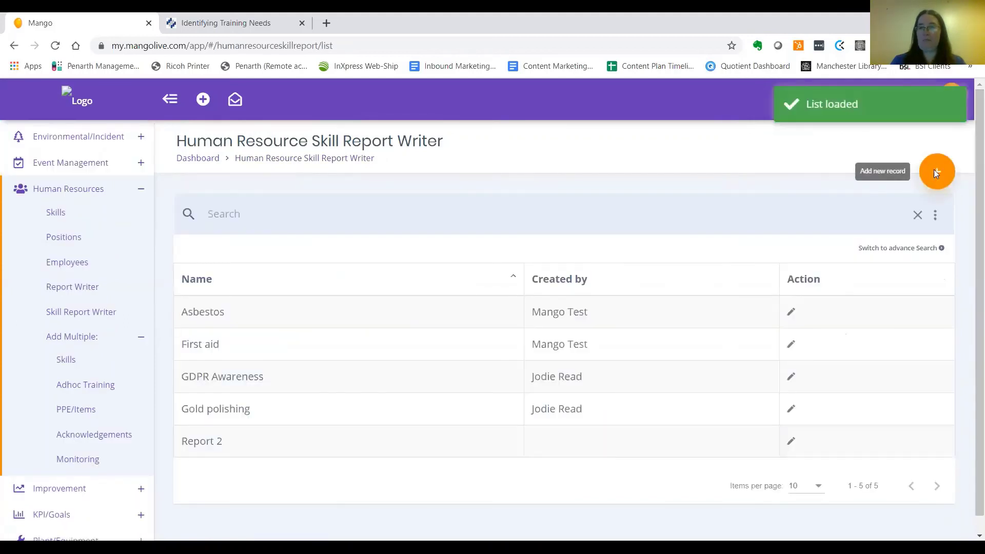
# Start a new skill report that includes the Employee, Skill, Skill Date Completed and Skill Next Due Date fields.
pyautogui.click(935, 171)
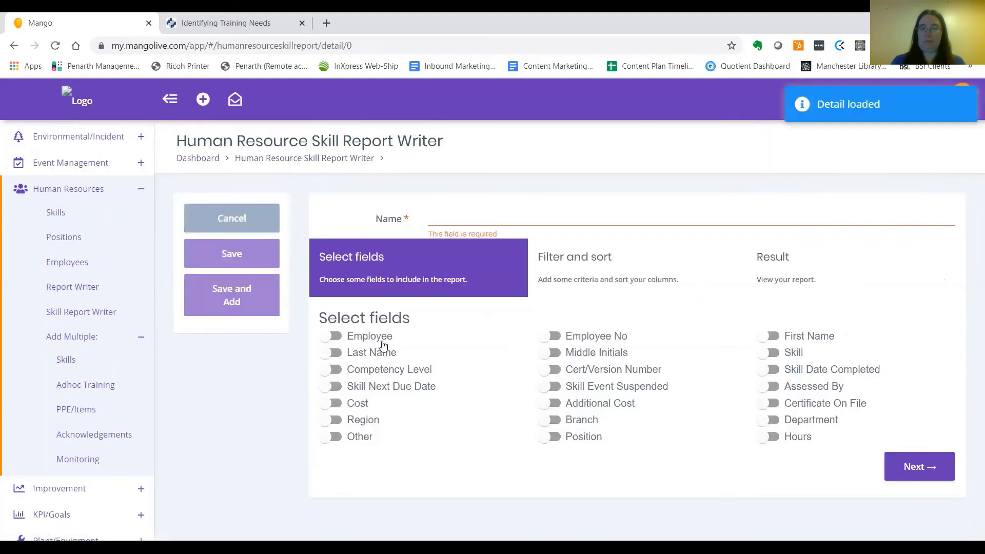
pyautogui.click(336, 337)
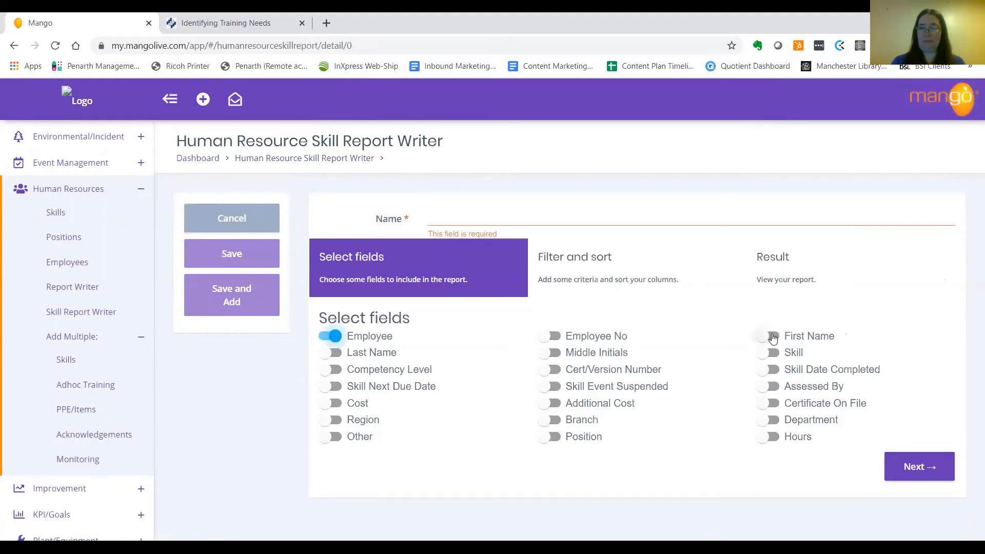
pyautogui.click(776, 353)
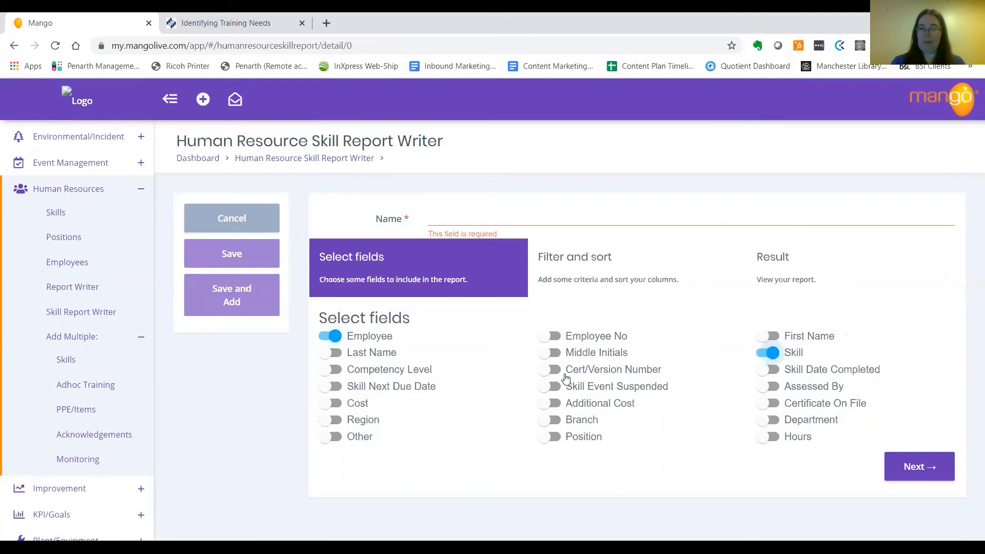
pyautogui.click(759, 369)
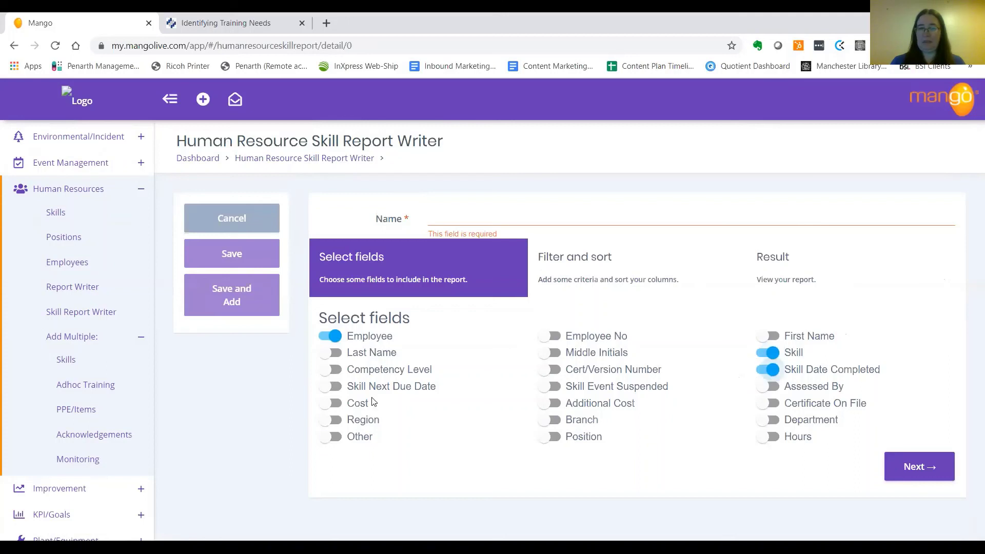
pyautogui.click(336, 387)
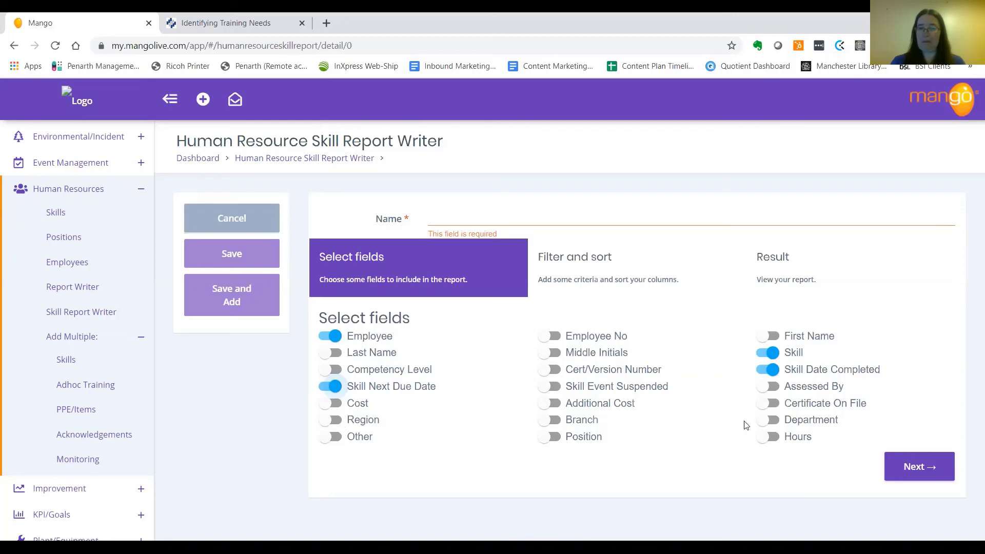
# Leave the report's filters empty and generate its result for all employees and skills.
pyautogui.click(912, 468)
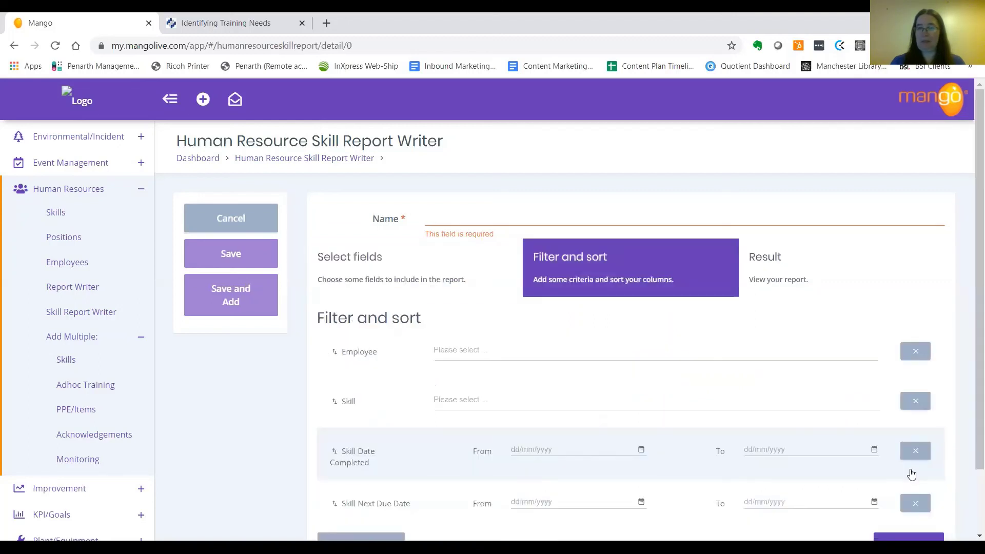
pyautogui.moveTo(970, 330); pyautogui.dragTo(972, 431)
pyautogui.click(920, 461)
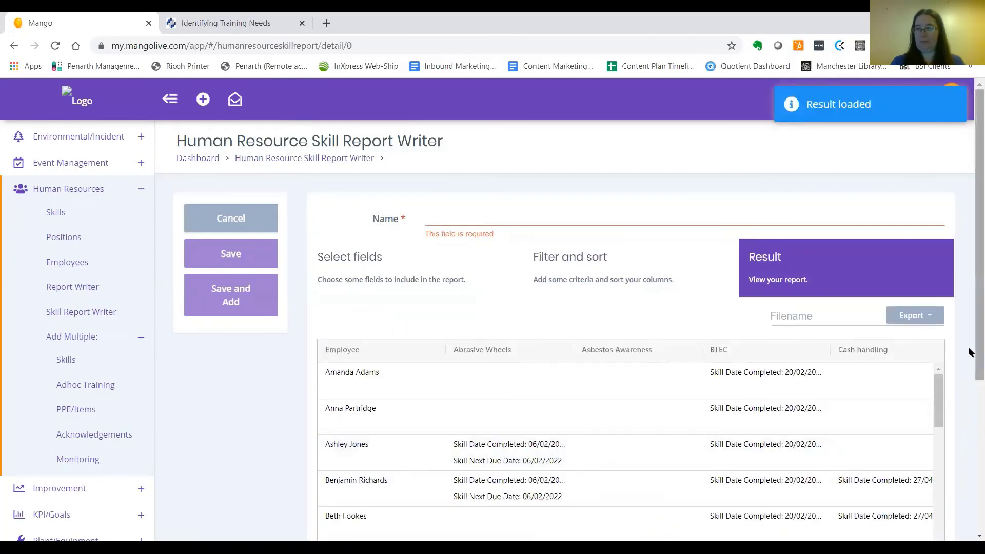
# Look over the skill completion and next due dates in the result and export it as an Excel spreadsheet.
pyautogui.moveTo(972, 355); pyautogui.dragTo(968, 469)
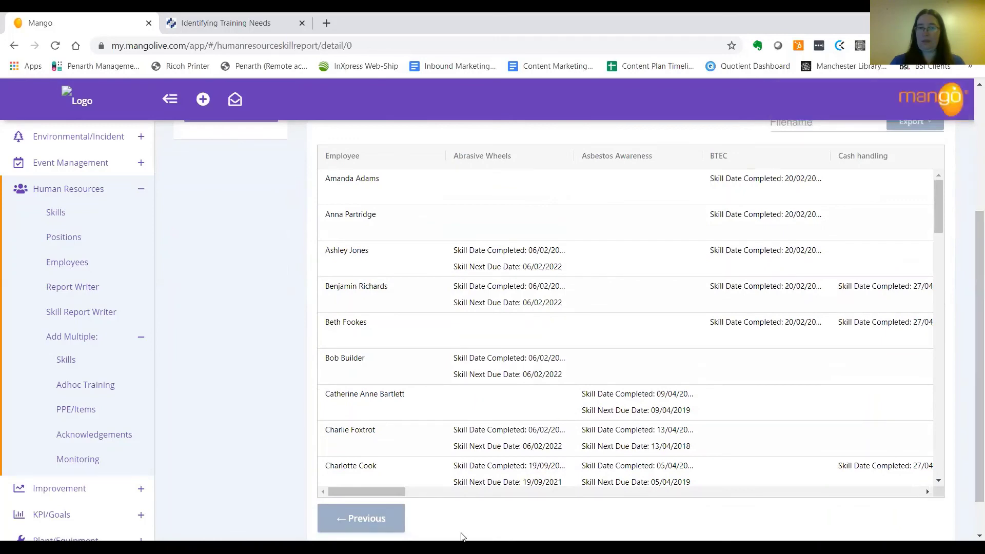
pyautogui.moveTo(359, 491)
pyautogui.mouseDown()
pyautogui.moveTo(563, 507)
pyautogui.moveTo(910, 506)
pyautogui.moveTo(846, 498)
pyautogui.moveTo(506, 535)
pyautogui.moveTo(330, 519)
pyautogui.mouseUp()
pyautogui.scroll(1, 370, 199)
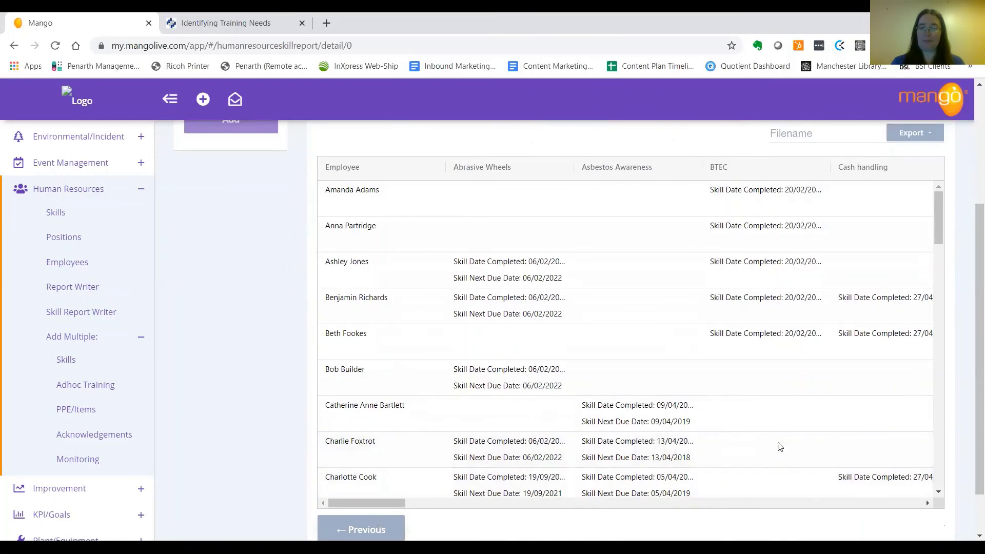
pyautogui.scroll(1, 970, 421)
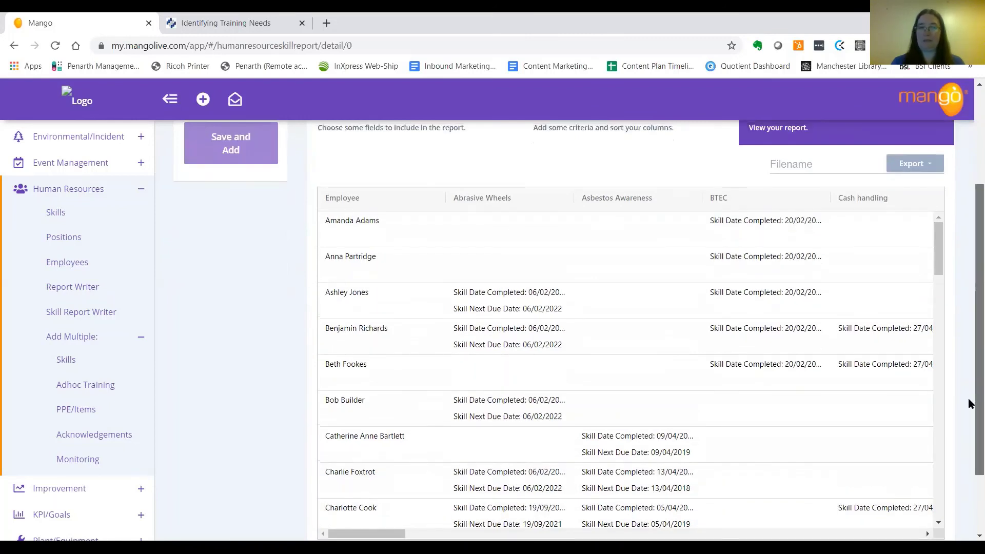
pyautogui.scroll(2, 970, 404)
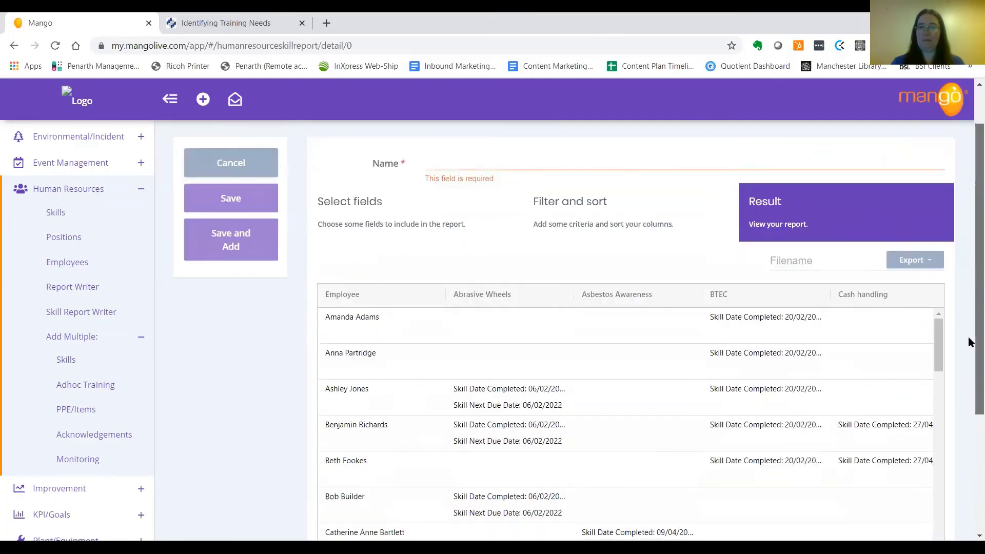
pyautogui.scroll(-1, 972, 347)
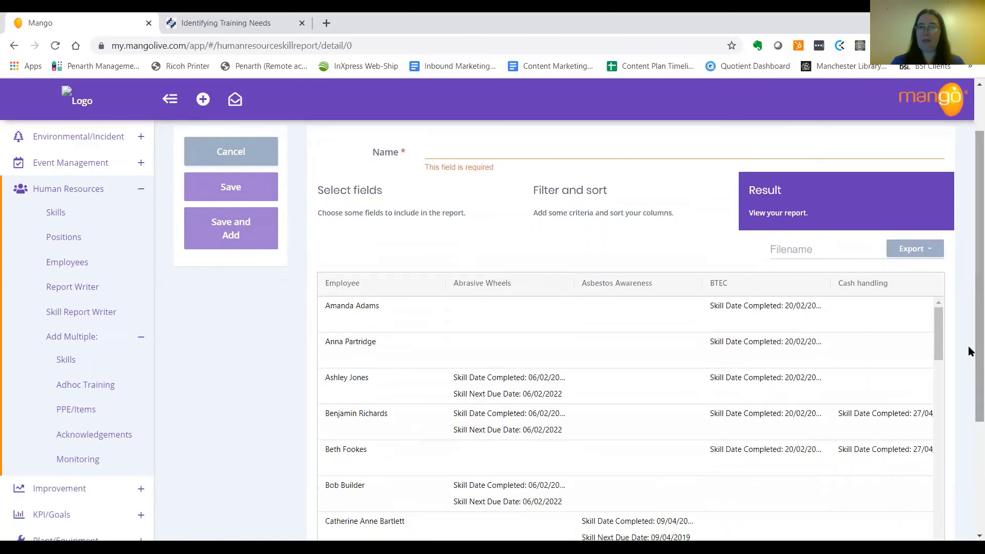
pyautogui.click(927, 244)
pyautogui.click(917, 280)
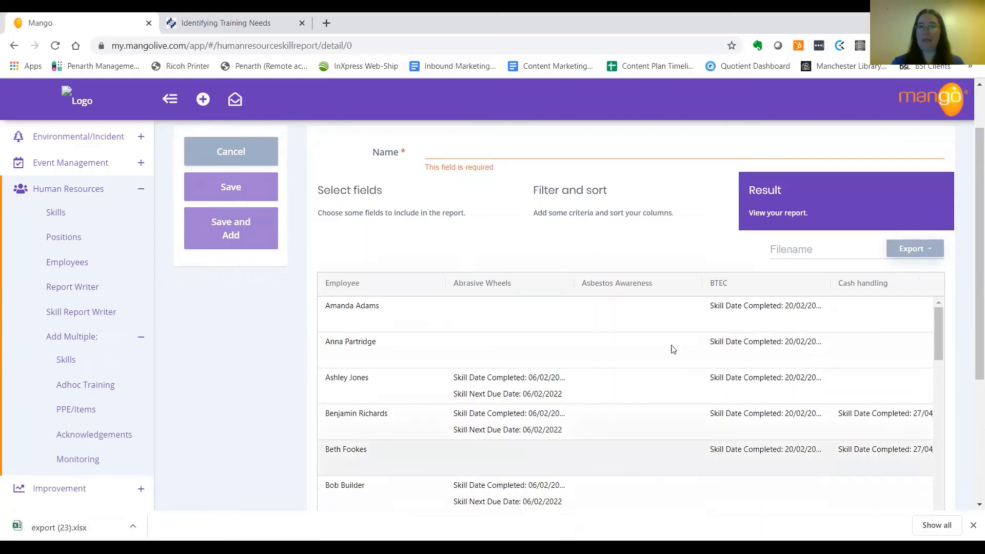
pyautogui.scroll(-1, 970, 264)
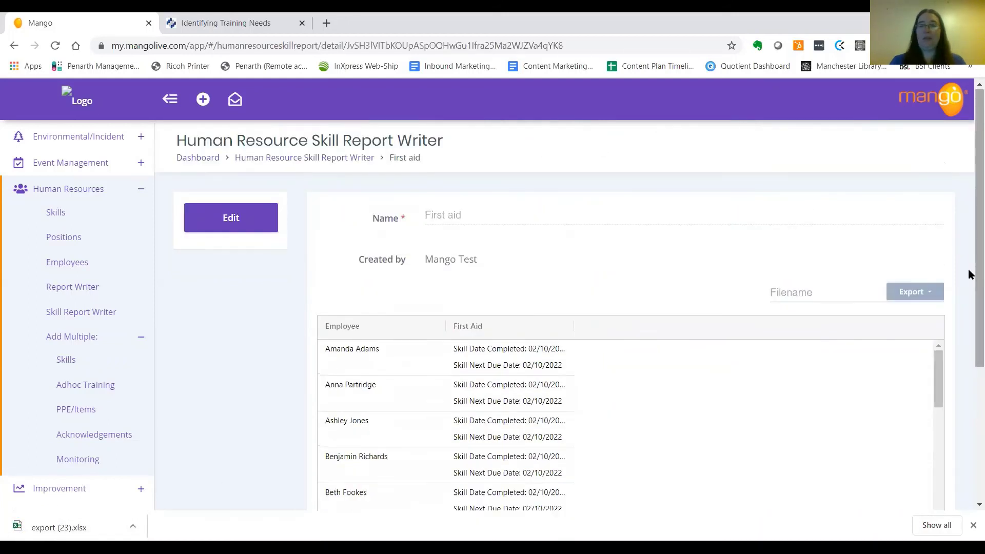